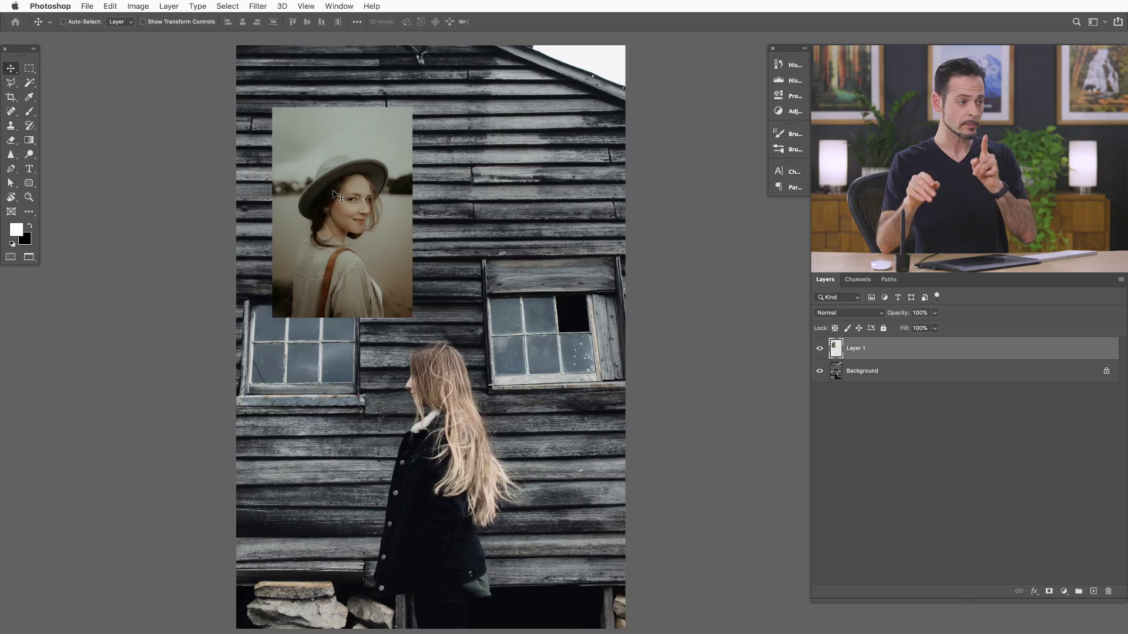
- Add a Black & White adjustment layer above Layer 1
{"action": "left_click", "coordinate": [1077, 584]}
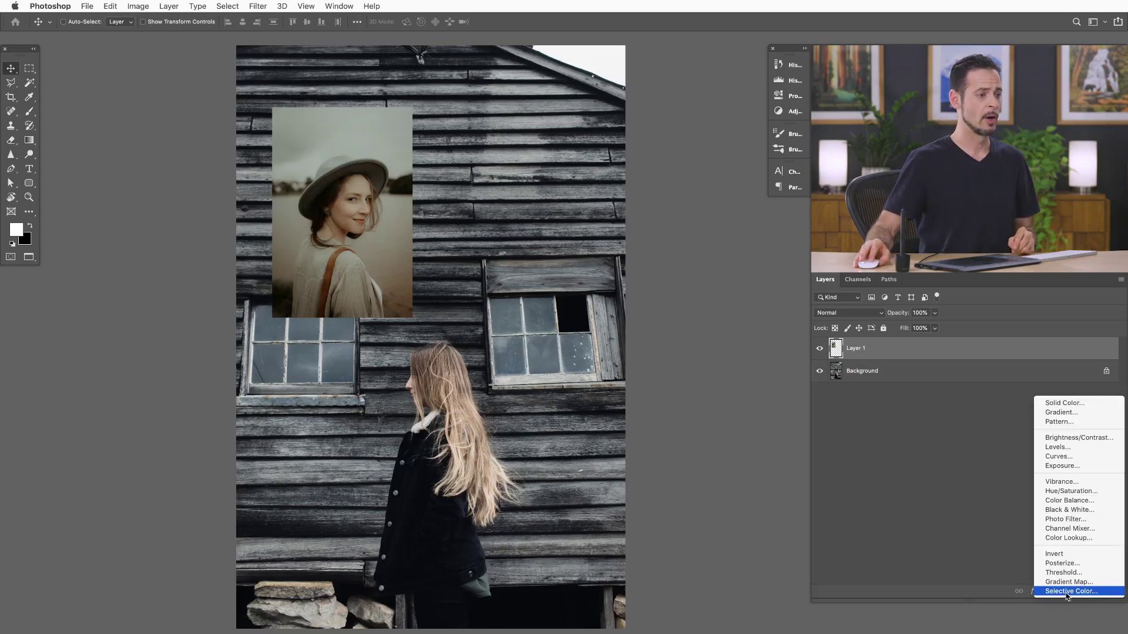
{"action": "left_click", "coordinate": [1068, 510]}
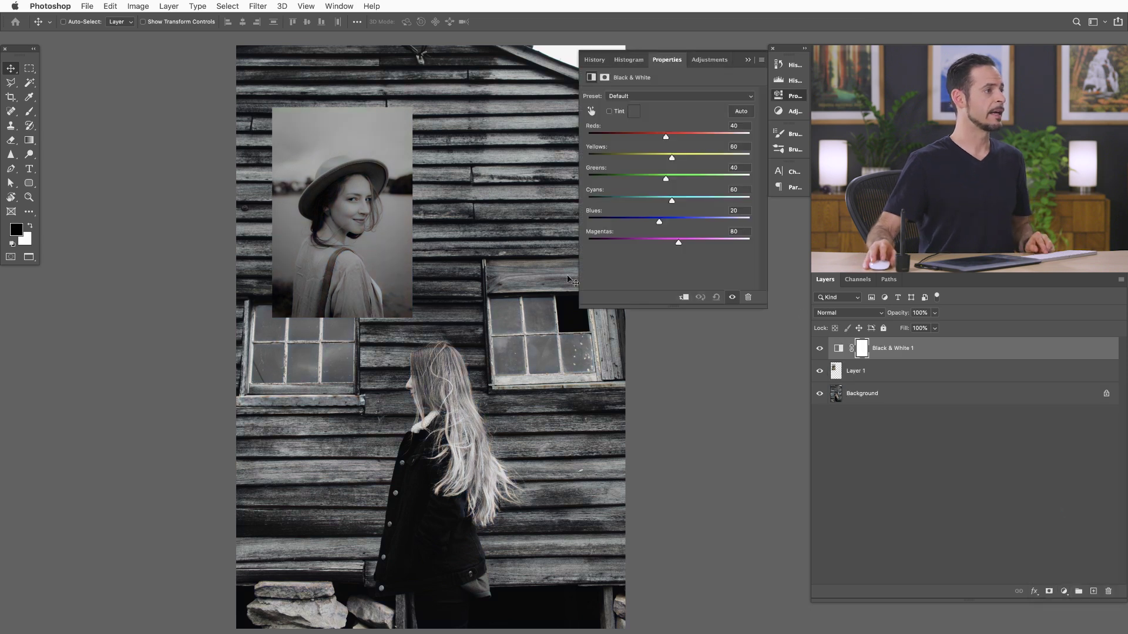
{"action": "left_click", "coordinate": [778, 95]}
{"action": "left_click_drag", "start_coordinate": [542, 270], "coordinate": [505, 271]}
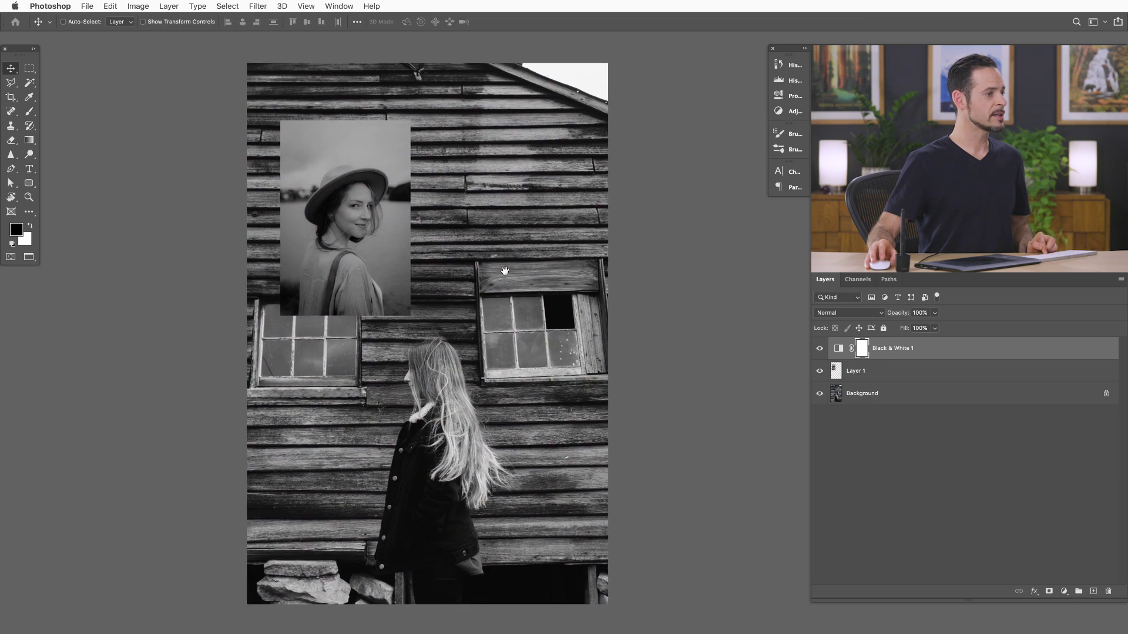
- Create a new layer and paint a gray swatch sampled from the portrait's sky with a 357 px brush at 80% flow
{"action": "left_click", "coordinate": [1093, 591]}
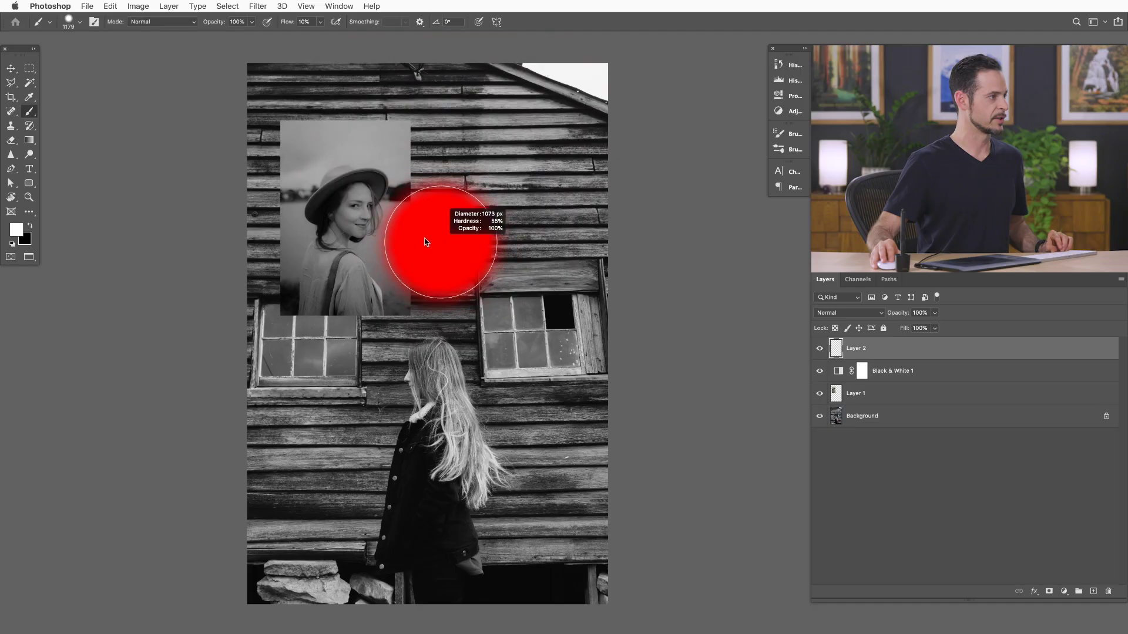
{"action": "mouse_move", "coordinate": [454, 231]}
{"action": "left_mouse_down"}
{"action": "mouse_move", "coordinate": [441, 235]}
{"action": "mouse_move", "coordinate": [452, 214]}
{"action": "left_mouse_up"}
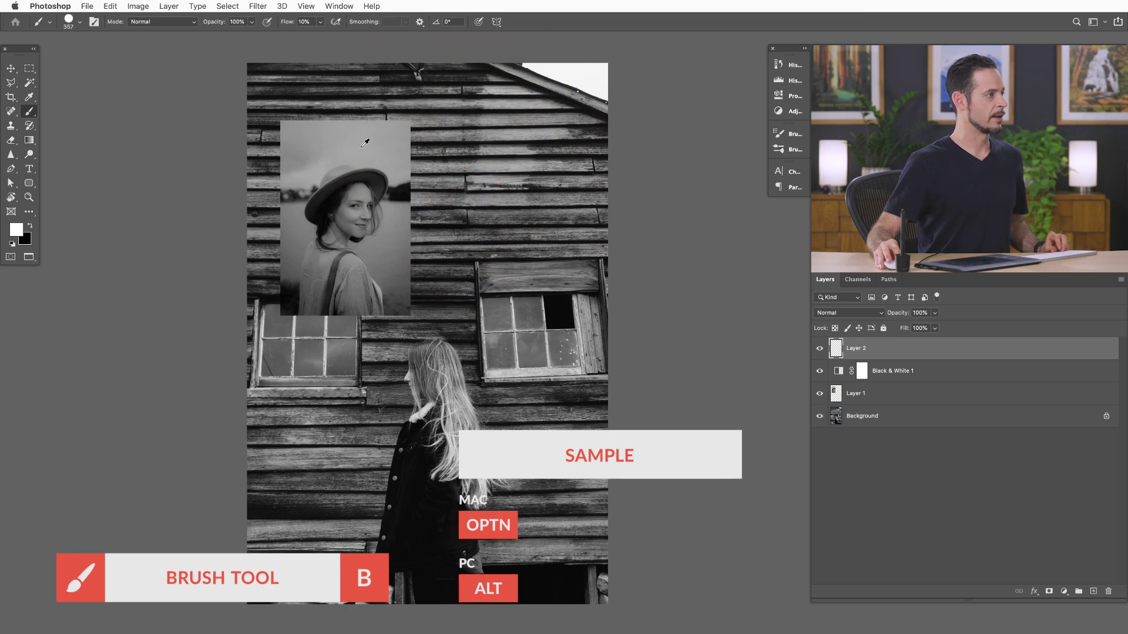
{"action": "mouse_move", "coordinate": [536, 183]}
{"action": "left_mouse_down"}
{"action": "mouse_move", "coordinate": [456, 189]}
{"action": "mouse_move", "coordinate": [572, 187]}
{"action": "mouse_move", "coordinate": [484, 190]}
{"action": "mouse_move", "coordinate": [508, 193]}
{"action": "left_mouse_up"}
{"action": "key", "text": "shift+8"}
{"action": "left_click", "coordinate": [524, 185]}
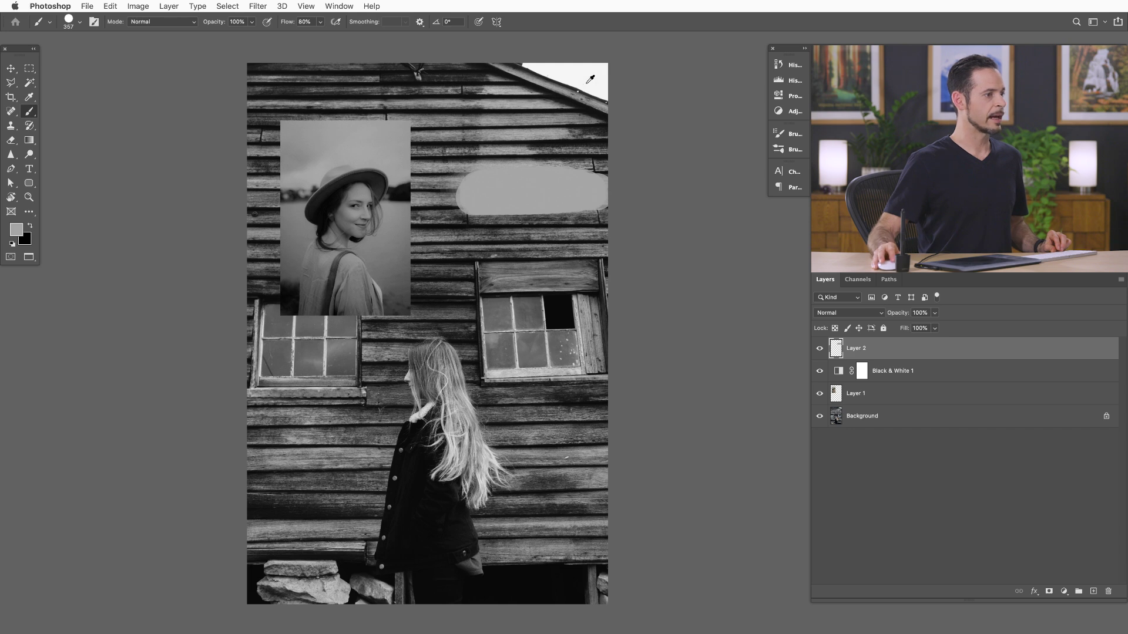
- Paint comparison swatches on the wall sampled from the barn photo's sky, the woman's light collar and the portrait's sky
{"action": "left_click_drag", "start_coordinate": [497, 234], "coordinate": [513, 234]}
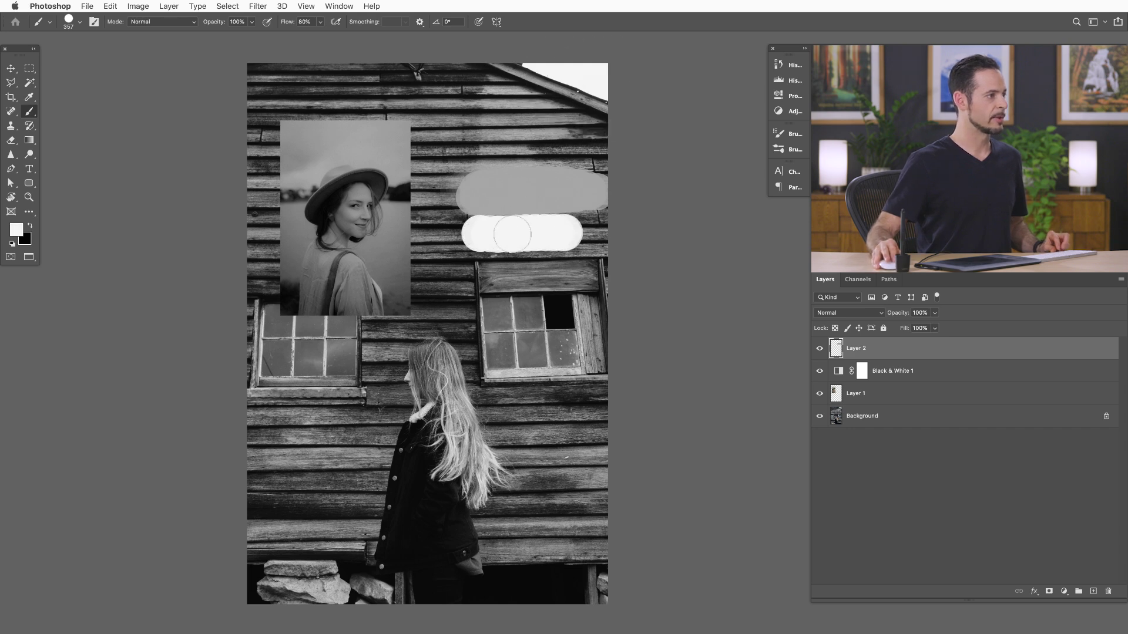
{"action": "left_click", "coordinate": [427, 422], "text": "alt"}
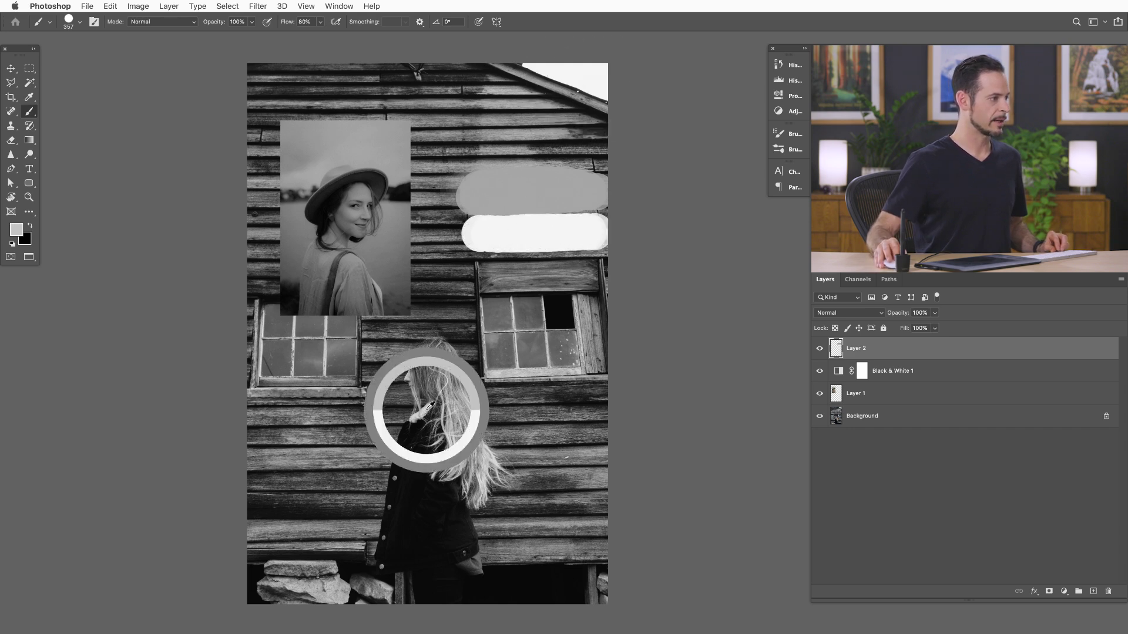
{"action": "left_click_drag", "start_coordinate": [517, 267], "coordinate": [529, 264]}
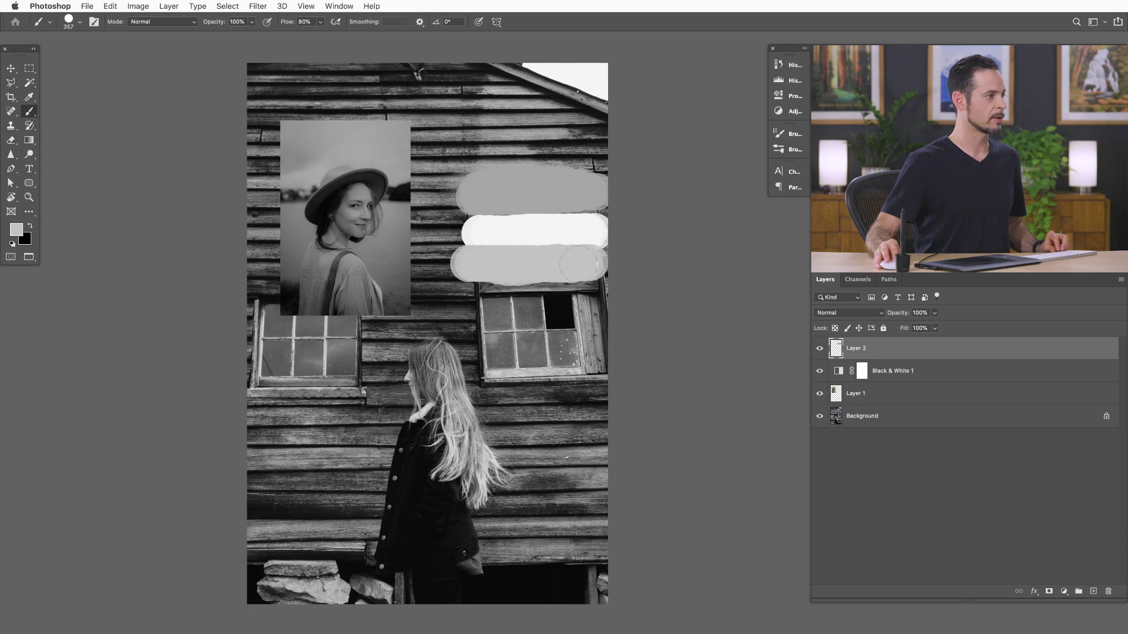
{"action": "left_click_drag", "start_coordinate": [478, 160], "coordinate": [567, 159]}
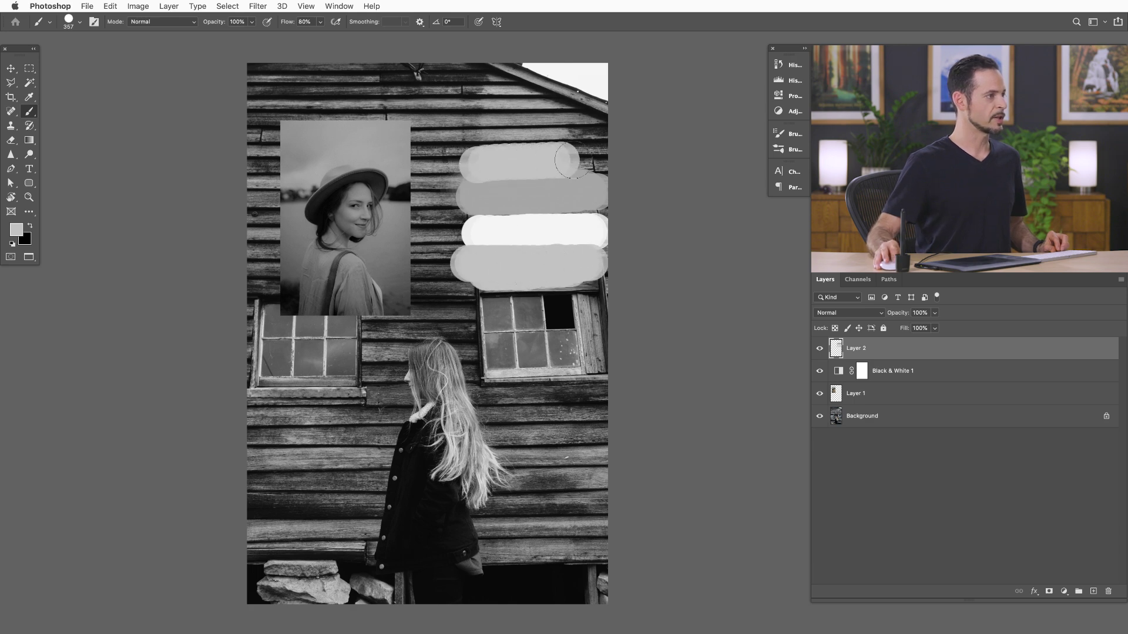
{"action": "left_click", "coordinate": [388, 142], "text": "alt"}
{"action": "mouse_move", "coordinate": [508, 155]}
{"action": "left_mouse_down"}
{"action": "mouse_move", "coordinate": [593, 158]}
{"action": "mouse_move", "coordinate": [535, 158]}
{"action": "left_mouse_up"}
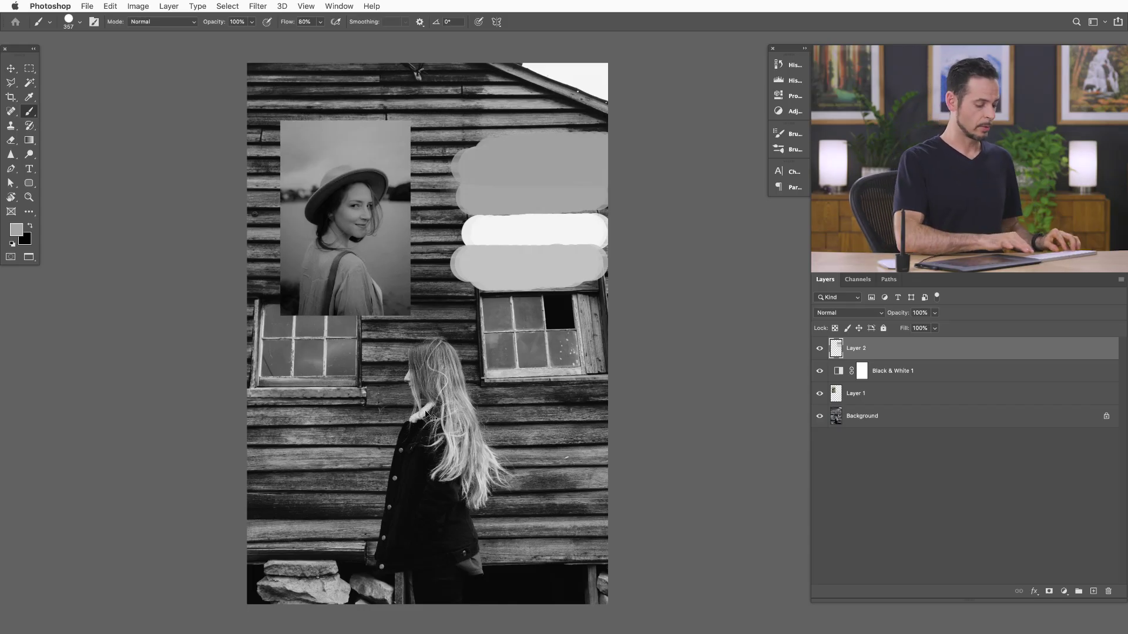
- Clear all painted highlight swatches from the layer
{"action": "key", "text": "ctrl+a"}
{"action": "key", "text": "Delete"}
{"action": "key", "text": "ctrl+d"}
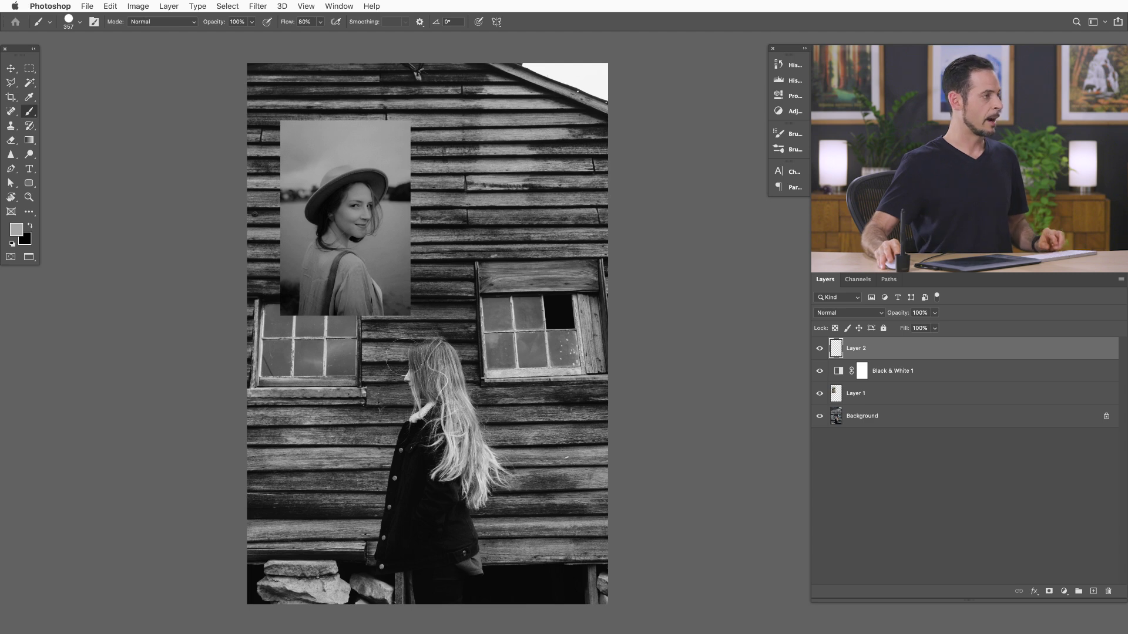
- Paint shadow swatches sampled from the darkest areas of both photos, delete the swatch layer and restore the default colors
{"action": "left_click", "coordinate": [404, 192], "text": "alt"}
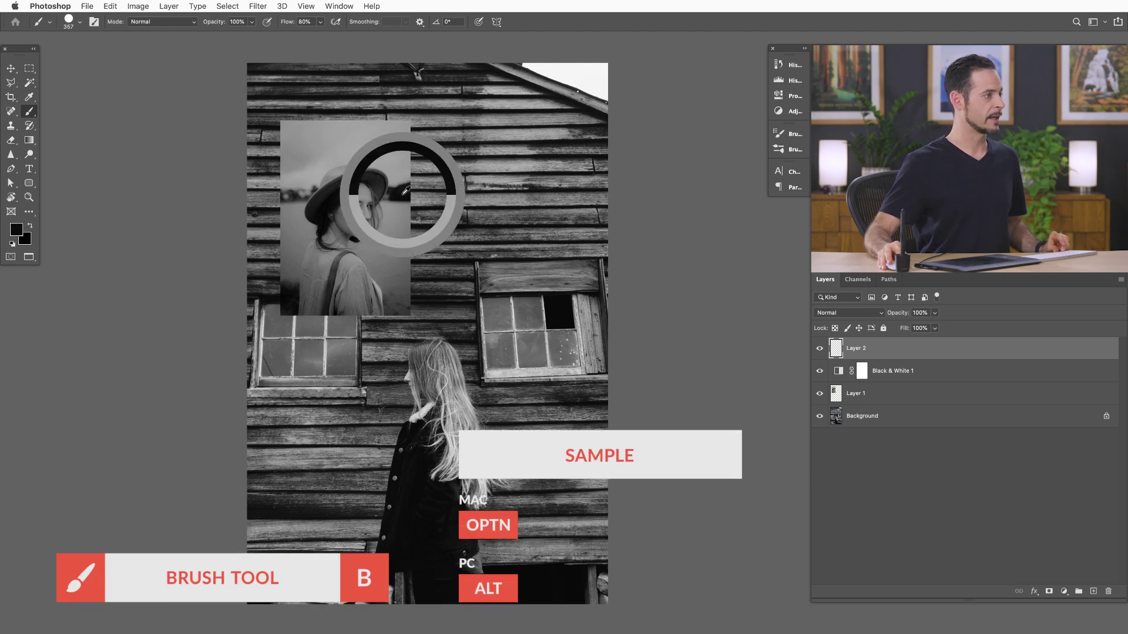
{"action": "mouse_move", "coordinate": [534, 247]}
{"action": "left_mouse_down"}
{"action": "mouse_move", "coordinate": [600, 239]}
{"action": "mouse_move", "coordinate": [528, 230]}
{"action": "mouse_move", "coordinate": [562, 219]}
{"action": "left_mouse_up"}
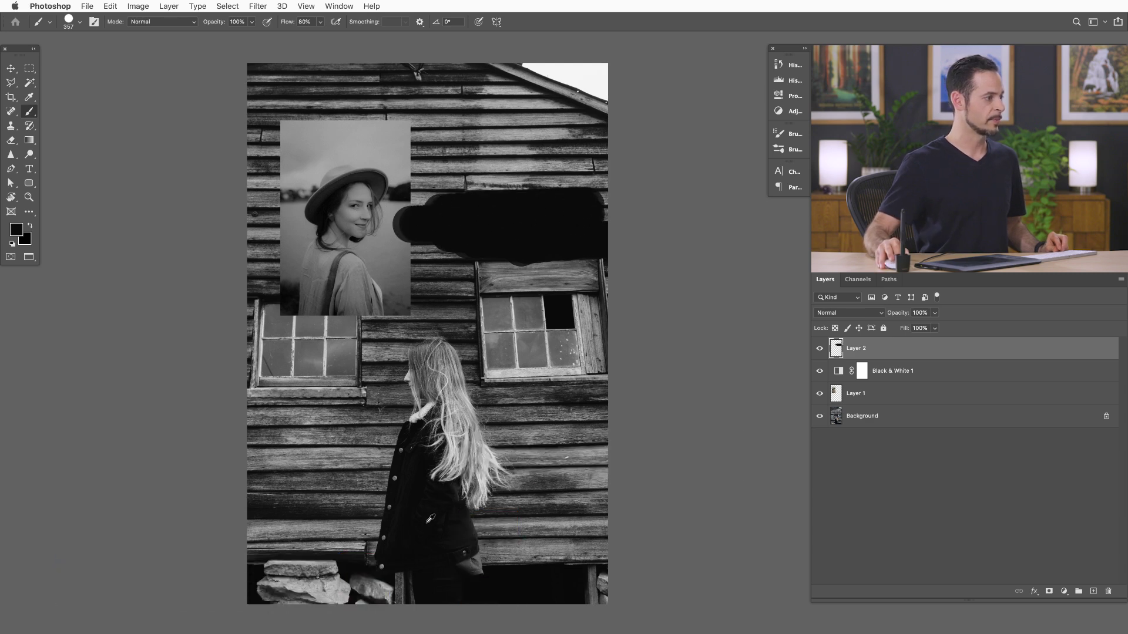
{"action": "mouse_move", "coordinate": [544, 274]}
{"action": "left_mouse_down"}
{"action": "mouse_move", "coordinate": [464, 279]}
{"action": "mouse_move", "coordinate": [477, 277]}
{"action": "left_mouse_up"}
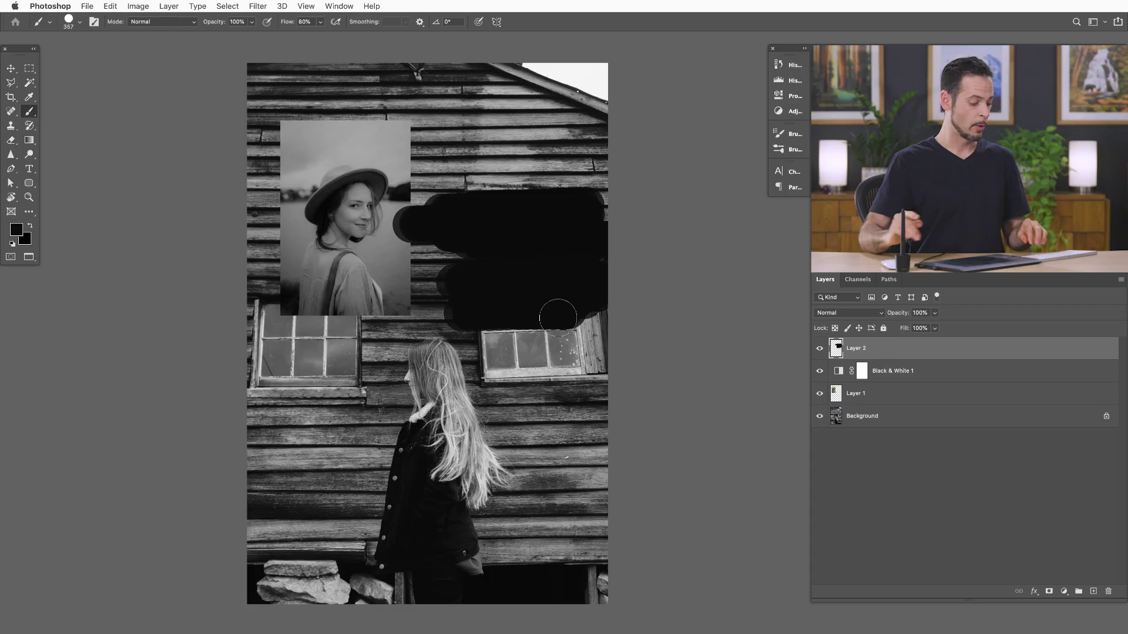
{"action": "key", "text": "Delete"}
{"action": "key", "text": "d"}
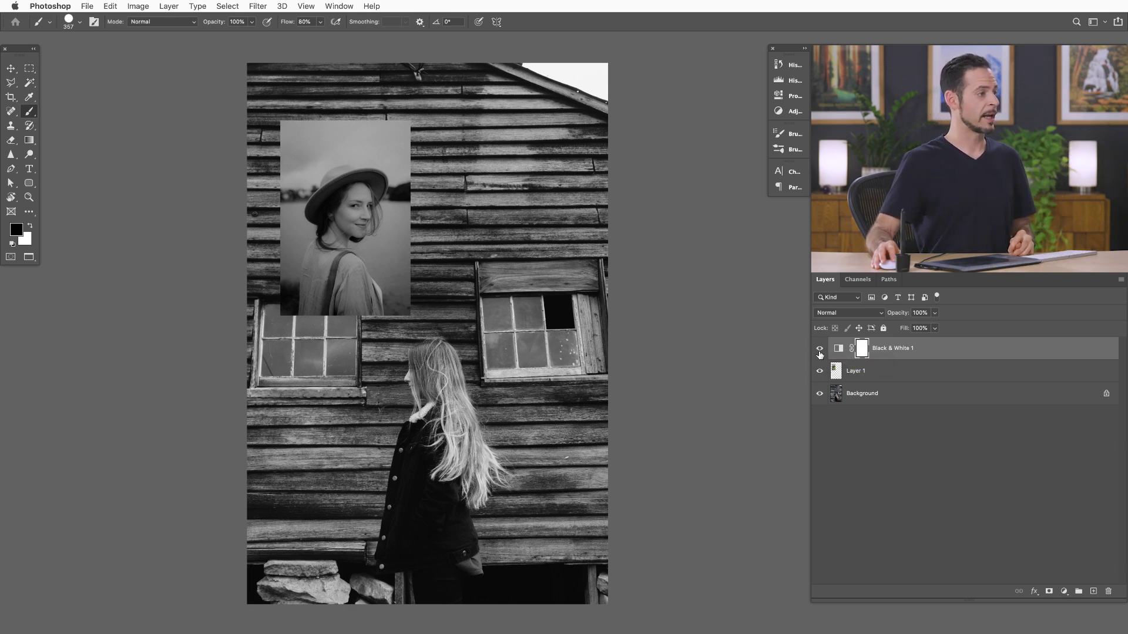
- Rename the portrait's Layer 1 as "color tone"
{"action": "left_click", "coordinate": [819, 373]}
{"action": "left_click", "coordinate": [820, 374]}
{"action": "double_click", "coordinate": [870, 373]}
{"action": "key", "text": "Escape"}
{"action": "type", "text": "color tone"}
{"action": "key", "text": "Return"}
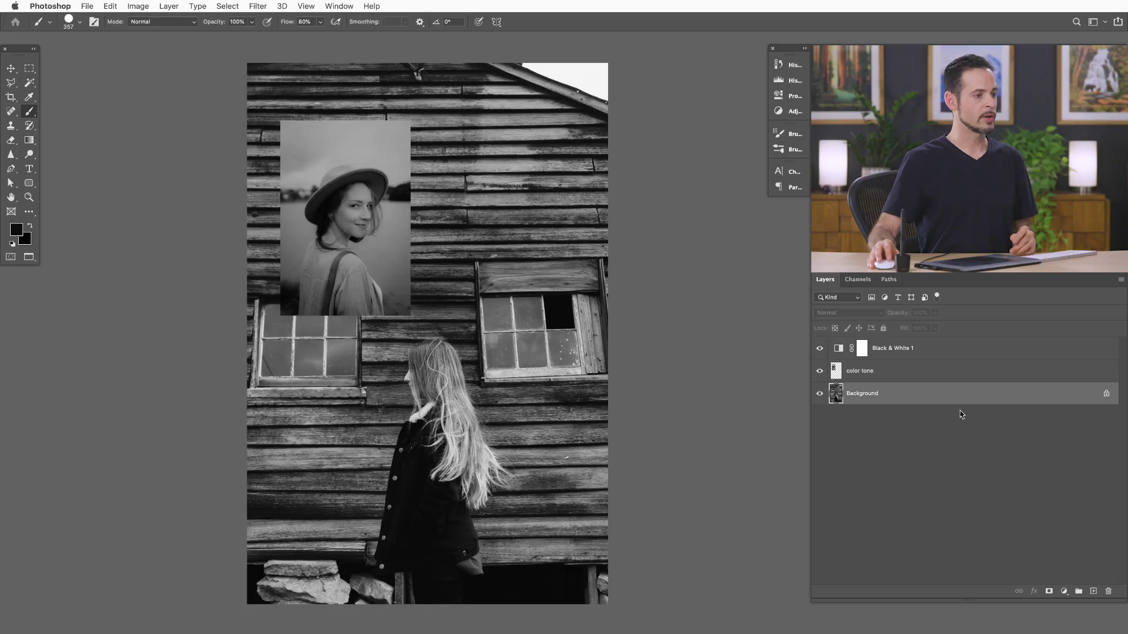
- Add a Levels adjustment layer directly above the Background layer
{"action": "left_click", "coordinate": [1064, 591]}
{"action": "left_click", "coordinate": [1060, 452]}
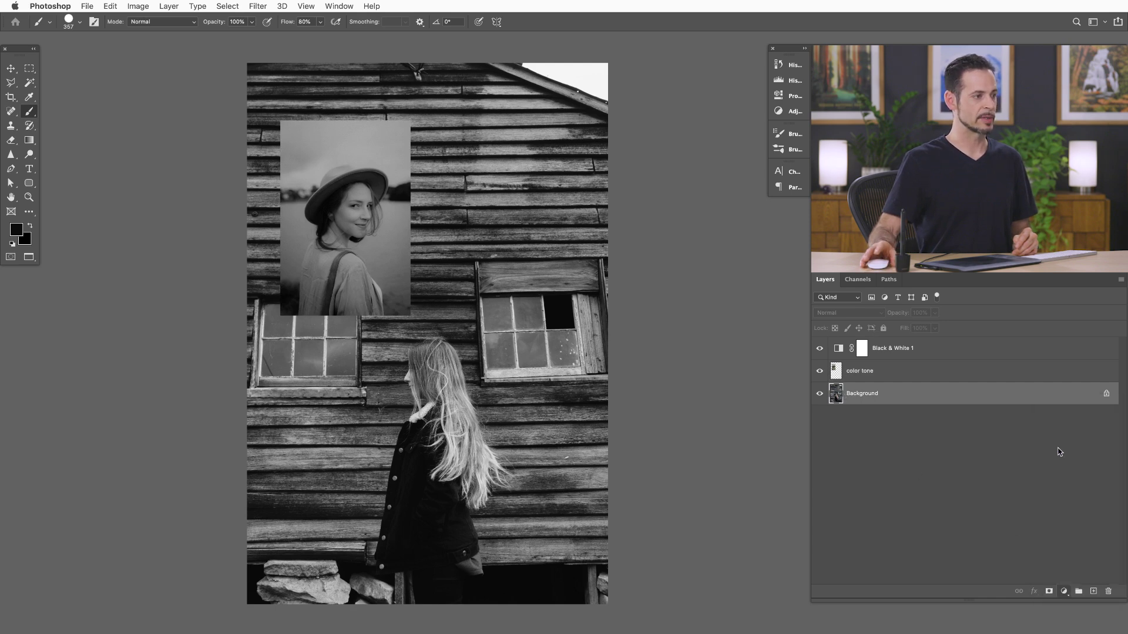
{"action": "left_click_drag", "start_coordinate": [554, 371], "coordinate": [475, 369]}
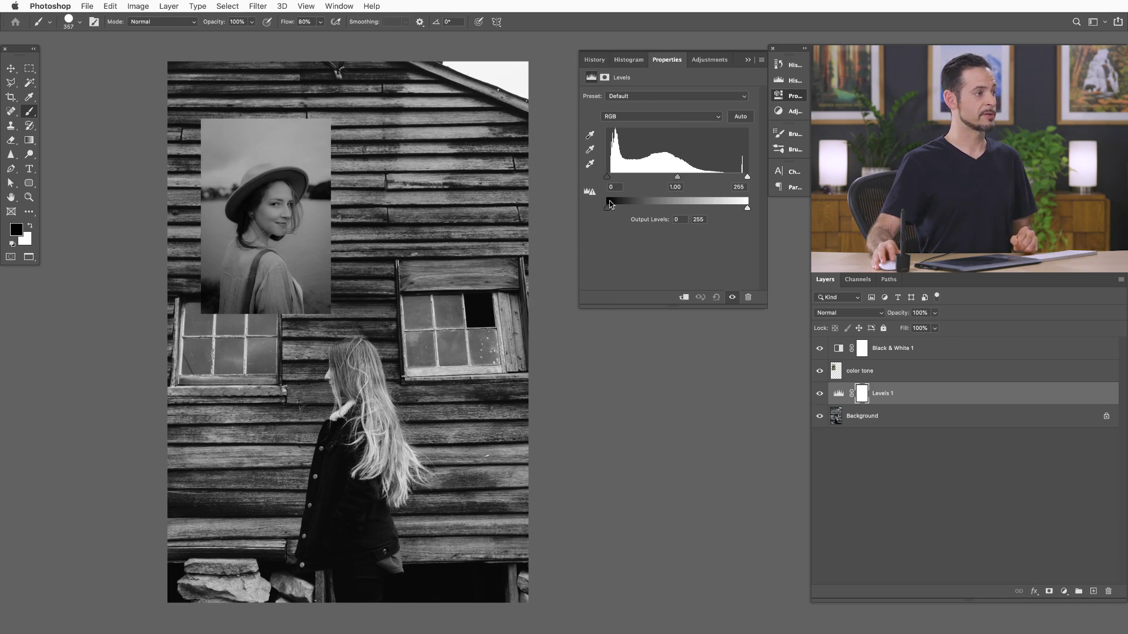
- Try adjusting the Levels input shadows, midtones and highlights, and undo the change
{"action": "left_click_drag", "start_coordinate": [607, 176], "coordinate": [580, 179]}
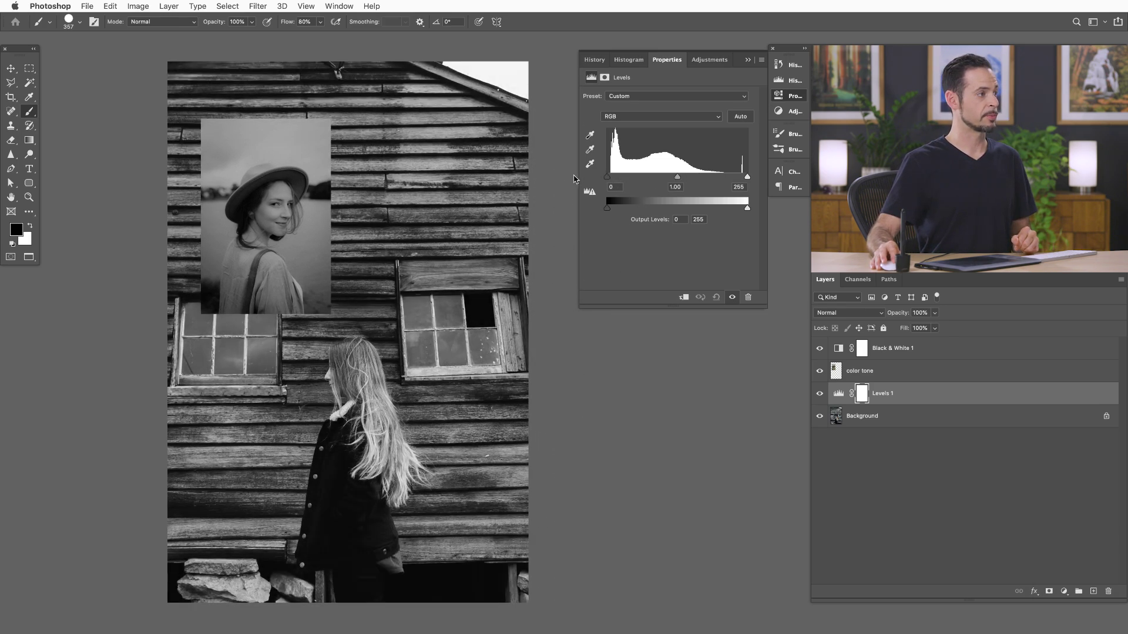
{"action": "mouse_move", "coordinate": [678, 176]}
{"action": "left_mouse_down"}
{"action": "mouse_move", "coordinate": [697, 177]}
{"action": "mouse_move", "coordinate": [678, 177]}
{"action": "left_mouse_up"}
{"action": "left_click_drag", "start_coordinate": [747, 176], "coordinate": [717, 178]}
{"action": "key", "text": "super+z"}
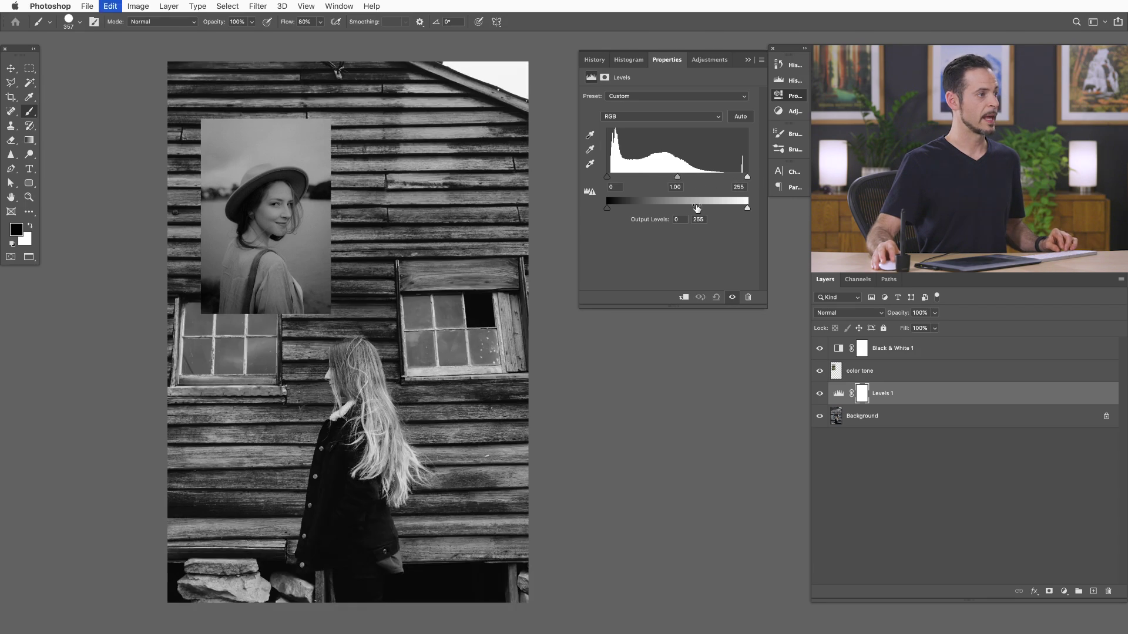
- Set the Levels white output to 160 and the midtones to 1.43, and compare the image with and without the adjustment
{"action": "left_click_drag", "start_coordinate": [608, 212], "coordinate": [563, 209]}
{"action": "left_click_drag", "start_coordinate": [747, 210], "coordinate": [703, 208]}
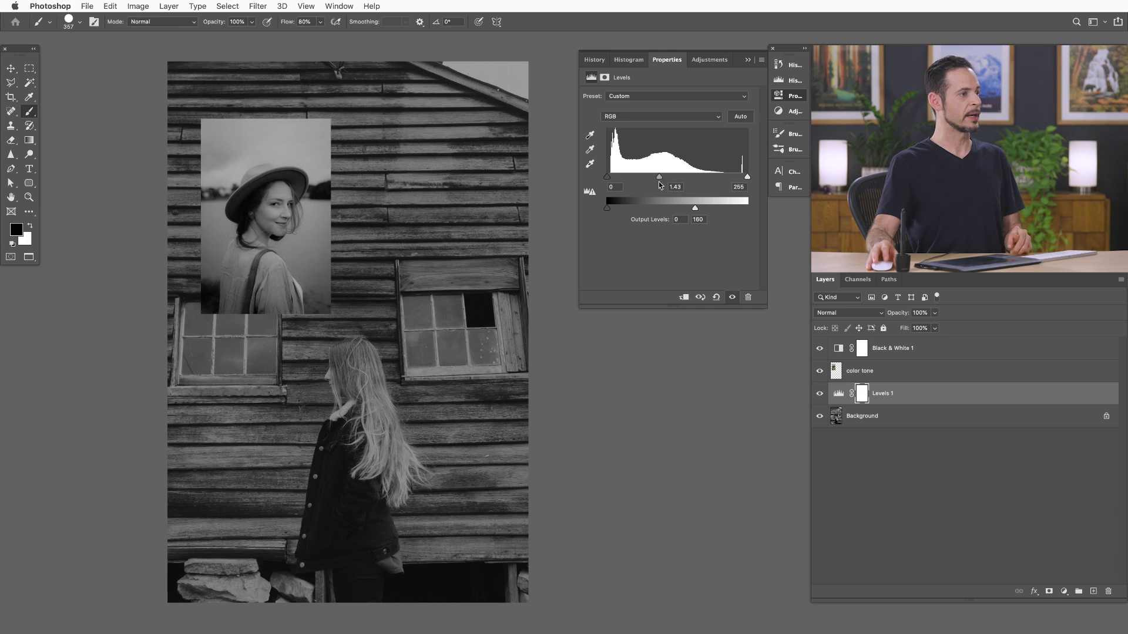
{"action": "left_click", "coordinate": [822, 395]}
{"action": "left_click", "coordinate": [822, 394]}
{"action": "left_click", "coordinate": [821, 395]}
{"action": "left_click", "coordinate": [821, 394]}
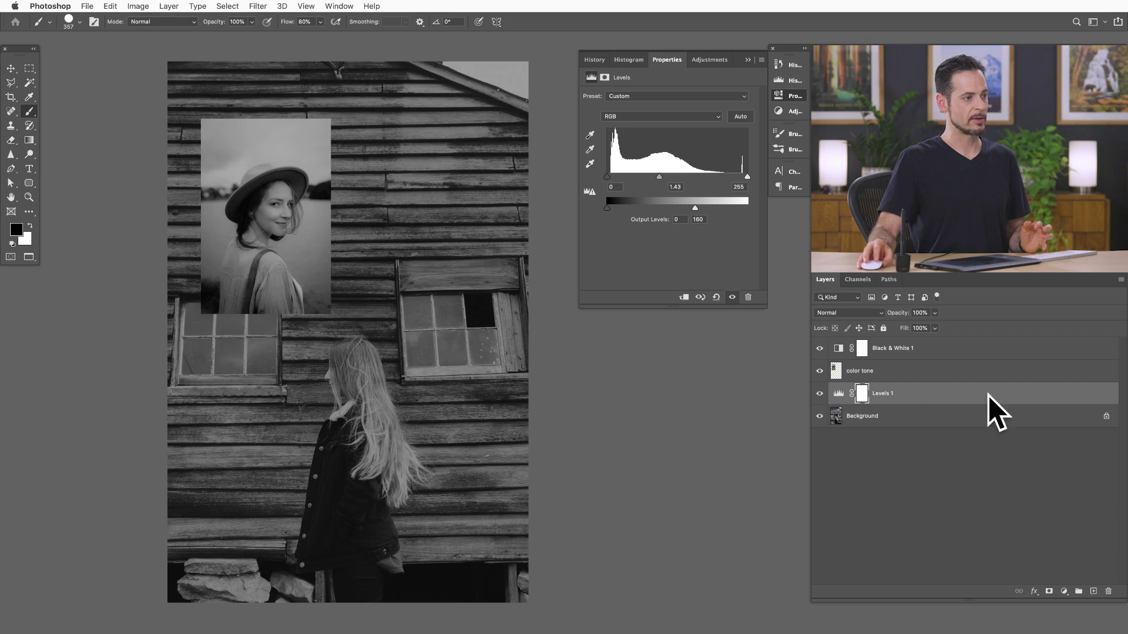
- Toggle the visibility of the color tone layer and the Levels adjustment repeatedly to compare the two photos' brightness and contrast
{"action": "left_click", "coordinate": [819, 372]}
{"action": "left_click", "coordinate": [819, 372]}
{"action": "left_click", "coordinate": [820, 371]}
{"action": "left_click", "coordinate": [820, 371]}
{"action": "left_click", "coordinate": [820, 394]}
{"action": "left_click", "coordinate": [820, 394]}
{"action": "left_click", "coordinate": [820, 398]}
{"action": "left_click", "coordinate": [820, 398]}
{"action": "left_click", "coordinate": [820, 397]}
{"action": "left_click", "coordinate": [820, 398]}
{"action": "left_click", "coordinate": [820, 399]}
{"action": "left_click", "coordinate": [820, 398]}
{"action": "left_click", "coordinate": [821, 398]}
{"action": "left_click", "coordinate": [820, 398]}
{"action": "left_click", "coordinate": [820, 398]}
{"action": "left_click", "coordinate": [821, 398]}
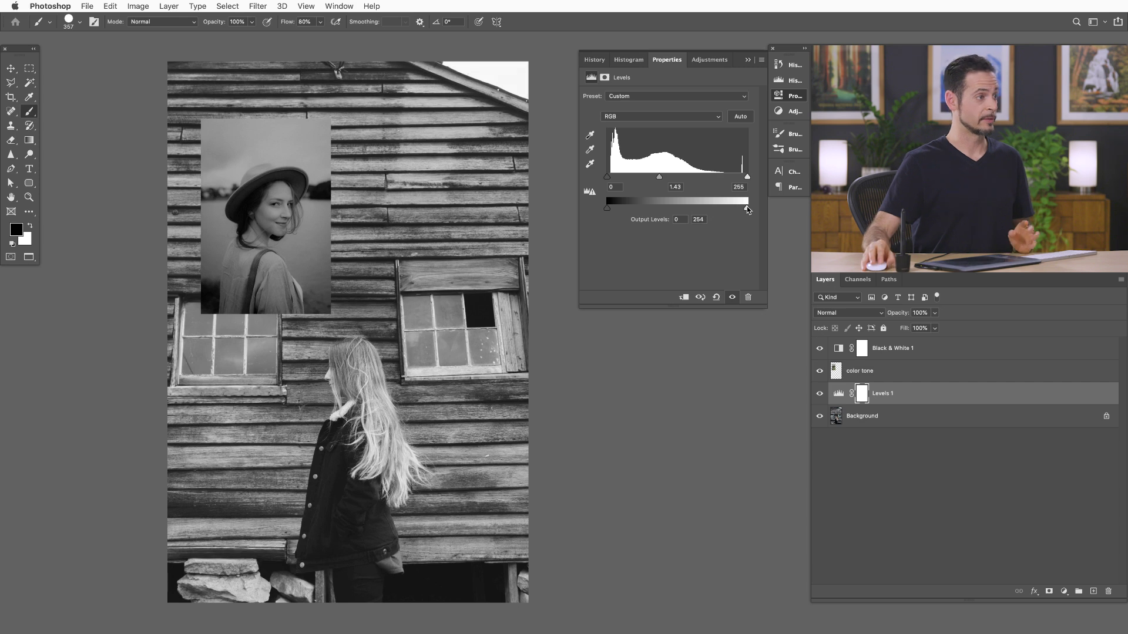
- Try Levels white outputs of 127 and 153, the latter with midtones at 1.35, and reset the adjustment to its defaults
{"action": "left_click_drag", "start_coordinate": [747, 209], "coordinate": [680, 210]}
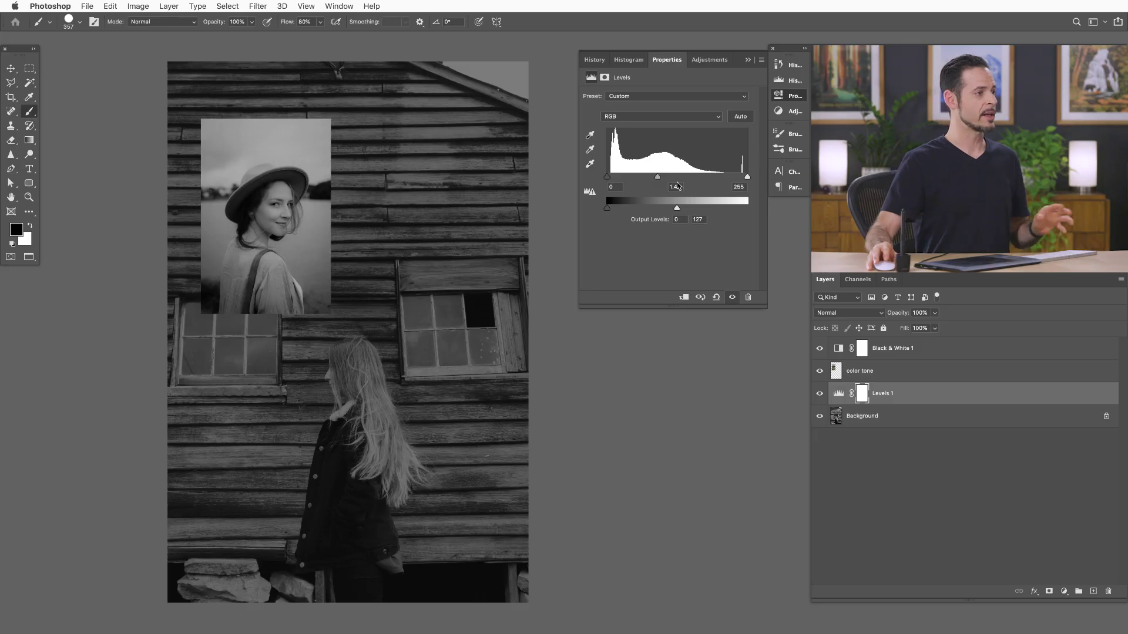
{"action": "left_click", "coordinate": [716, 297]}
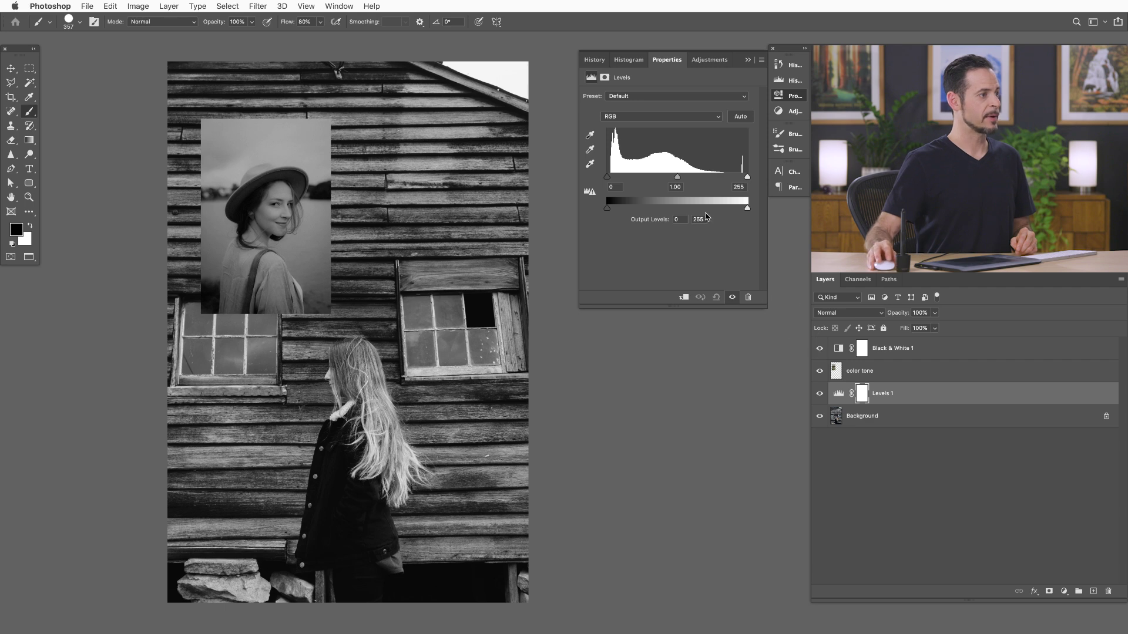
{"action": "left_click_drag", "start_coordinate": [744, 210], "coordinate": [690, 211]}
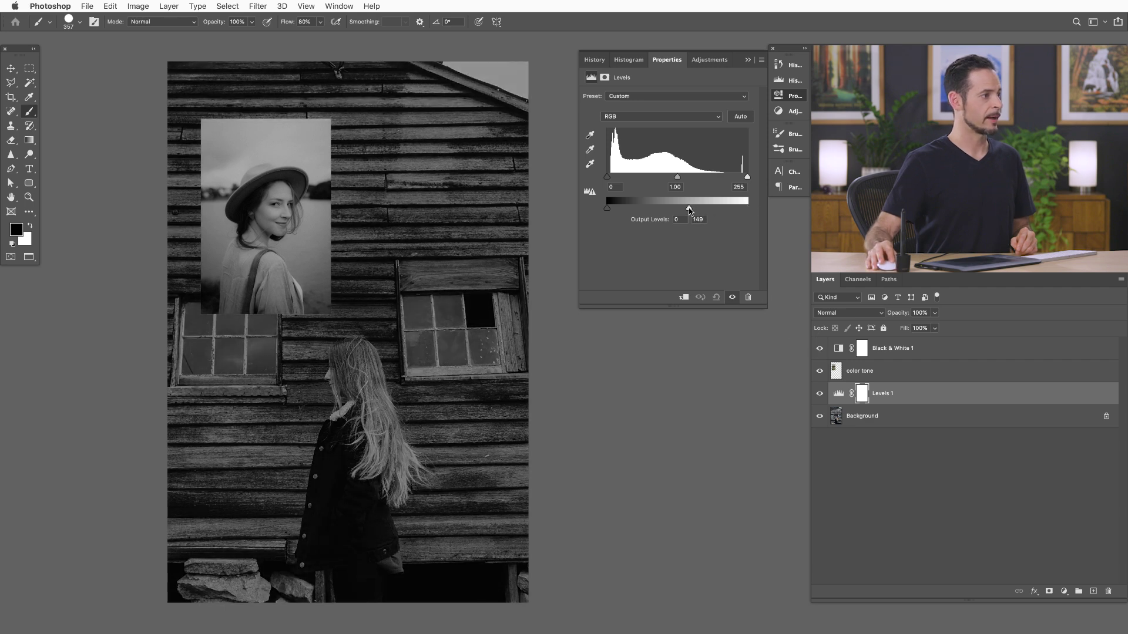
{"action": "left_click_drag", "start_coordinate": [675, 179], "coordinate": [665, 180]}
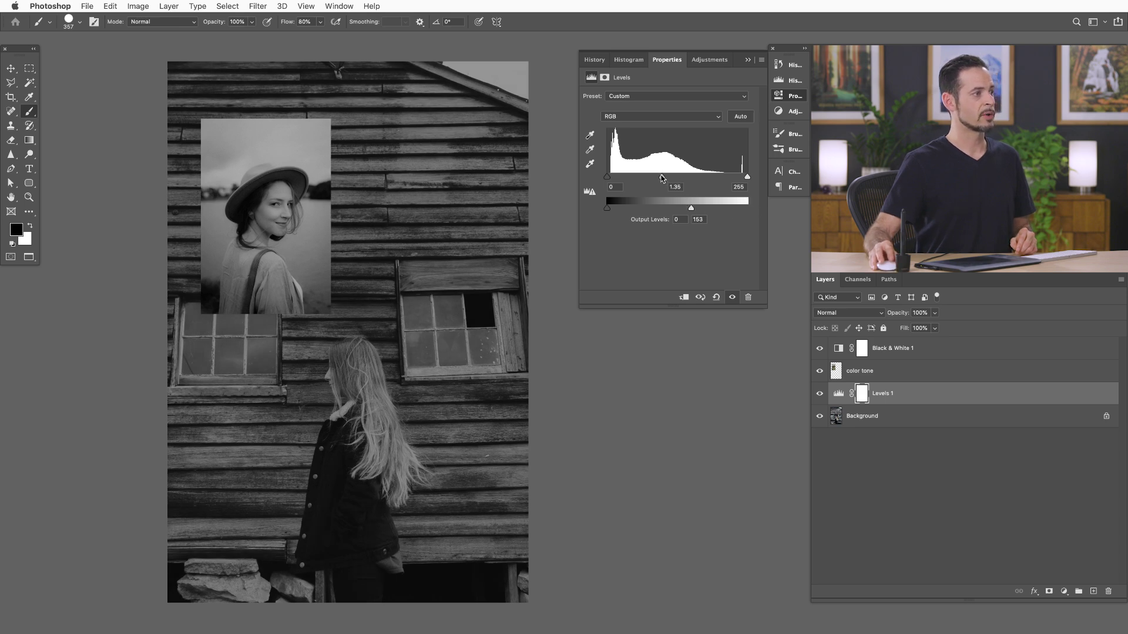
{"action": "left_click", "coordinate": [717, 298]}
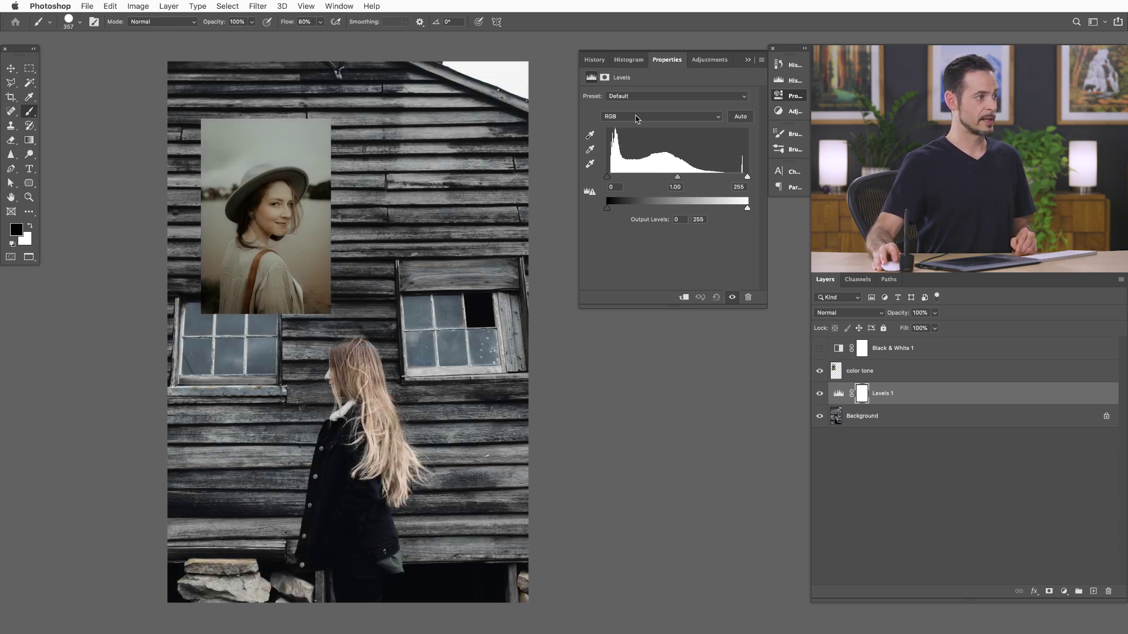
- Set the Red channel's white output level to 172 in the Levels adjustment
{"action": "mouse_move", "coordinate": [746, 209]}
{"action": "left_mouse_down"}
{"action": "mouse_move", "coordinate": [693, 206]}
{"action": "mouse_move", "coordinate": [747, 208]}
{"action": "left_mouse_up"}
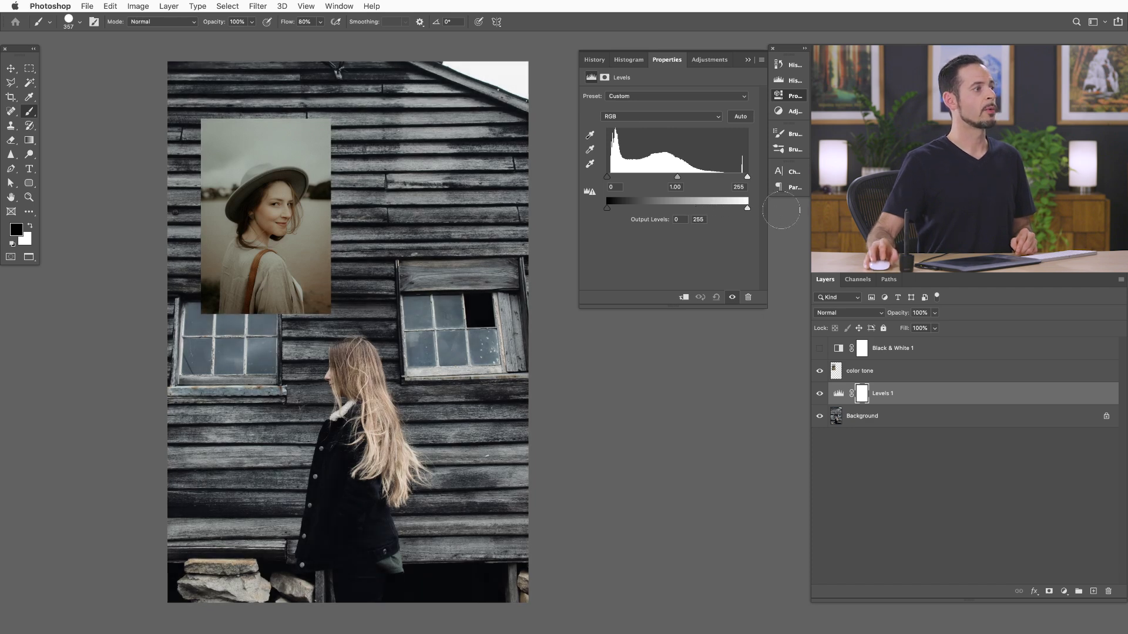
{"action": "left_click", "coordinate": [626, 121]}
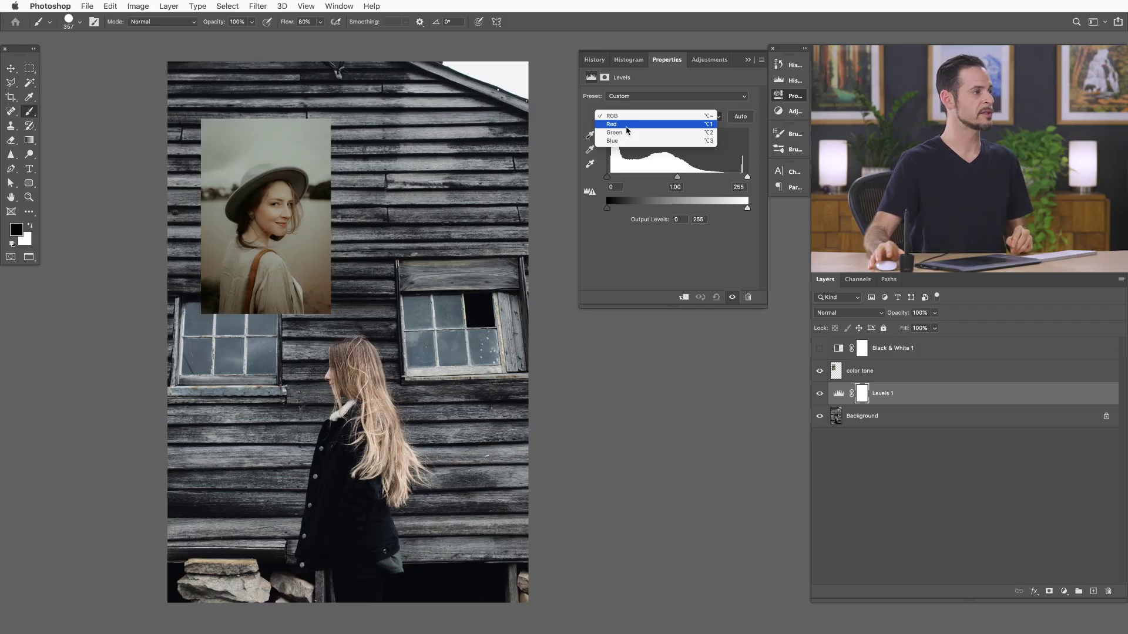
{"action": "left_click", "coordinate": [626, 126]}
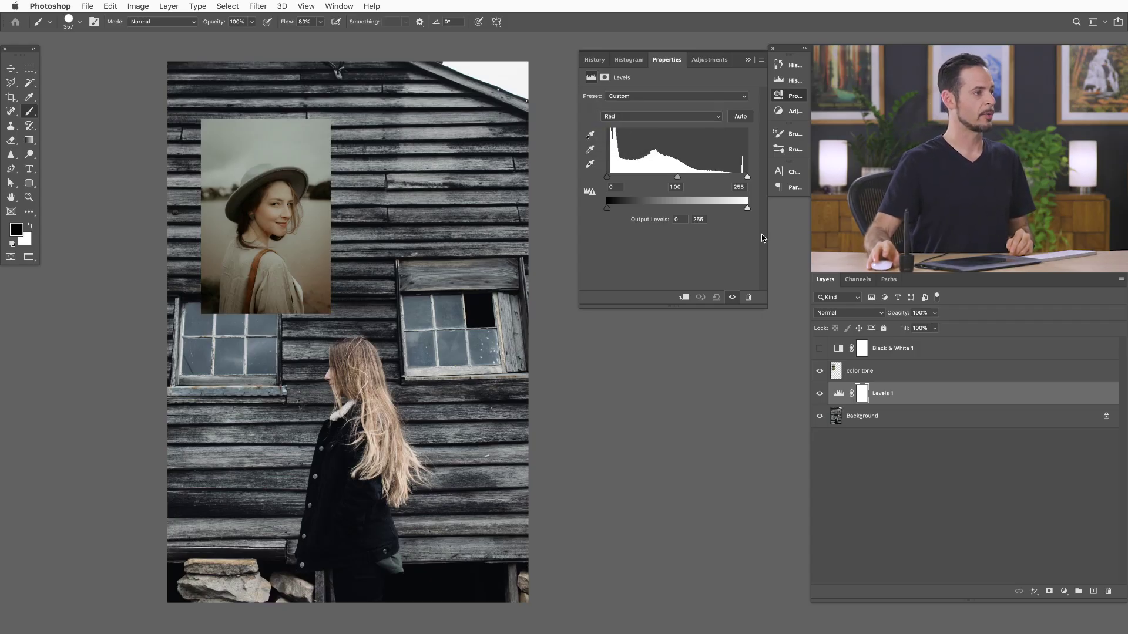
{"action": "left_click_drag", "start_coordinate": [746, 207], "coordinate": [705, 207]}
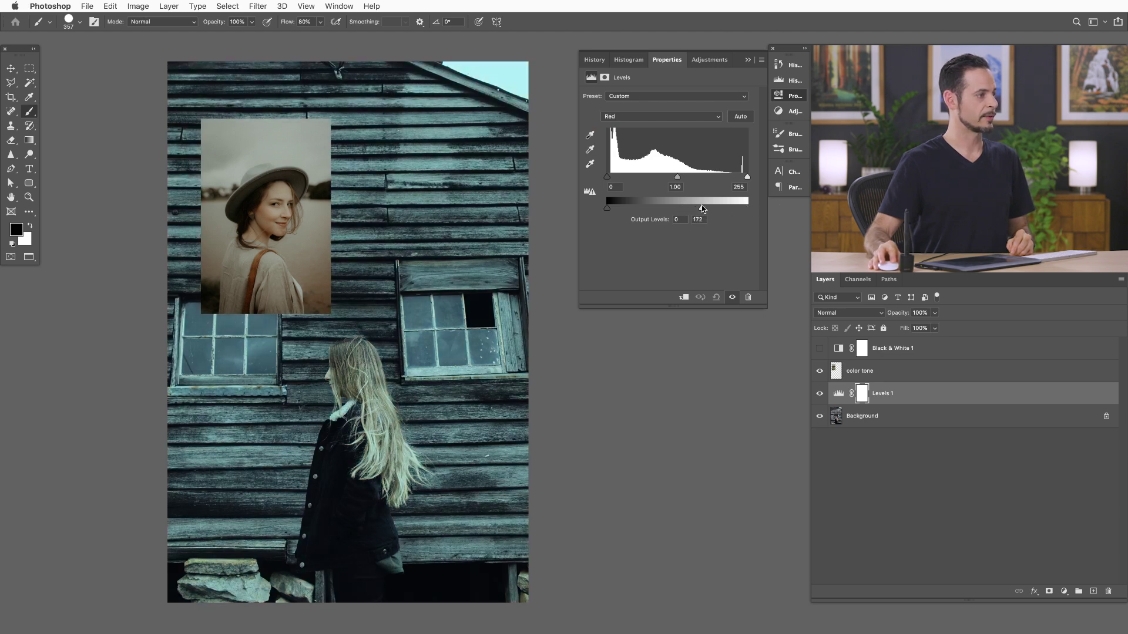
- Set the Green channel's white output level to 170 in the Levels adjustment
{"action": "left_click", "coordinate": [647, 119]}
{"action": "left_click", "coordinate": [649, 124]}
{"action": "left_click_drag", "start_coordinate": [746, 208], "coordinate": [705, 210]}
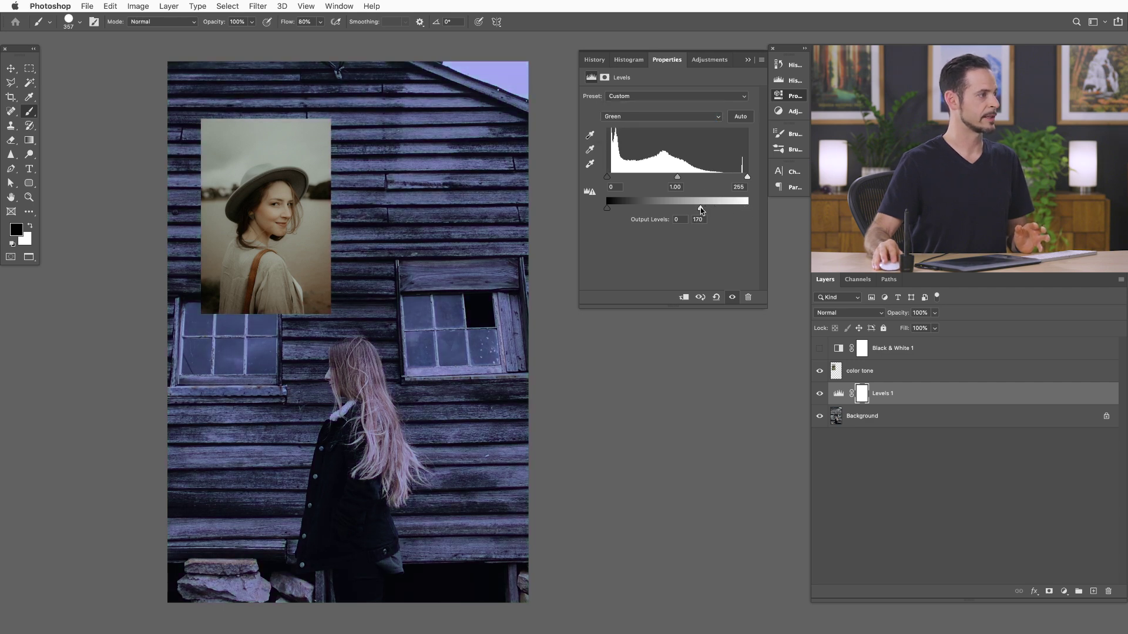
- Set the Blue channel's white output level to 155 in the Levels adjustment
{"action": "left_click", "coordinate": [665, 118]}
{"action": "left_click", "coordinate": [667, 124]}
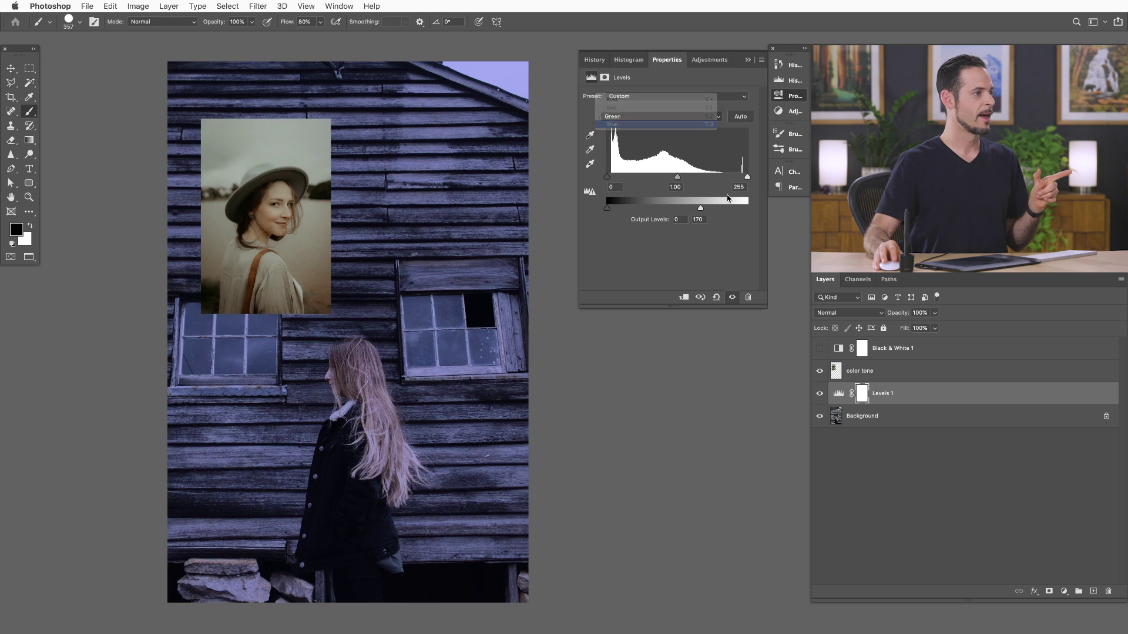
{"action": "left_click_drag", "start_coordinate": [739, 209], "coordinate": [711, 209]}
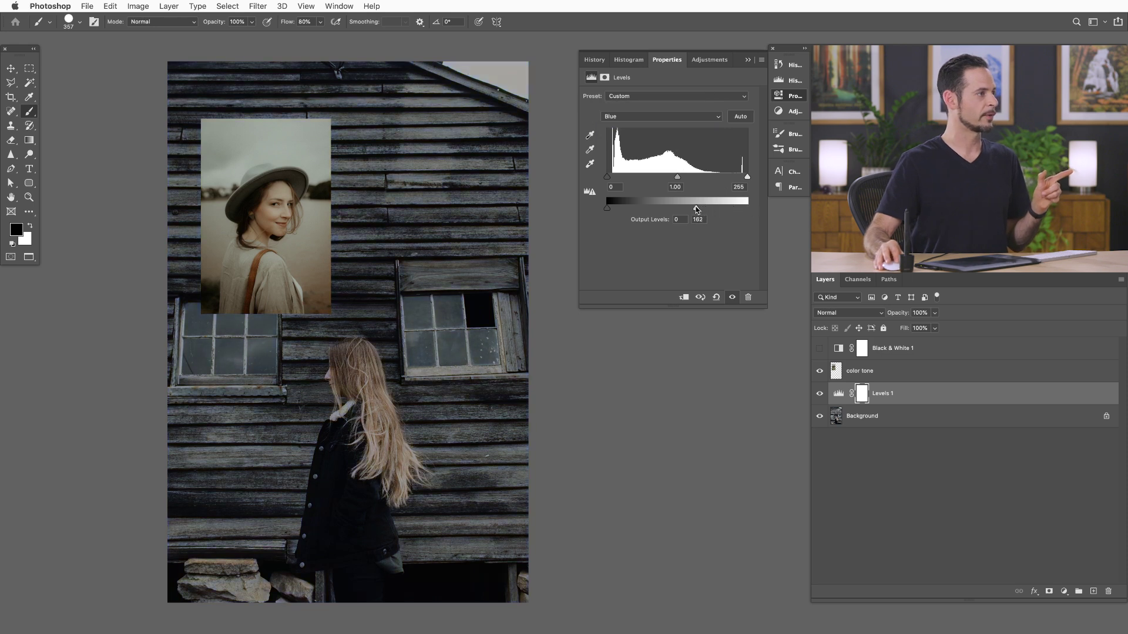
{"action": "mouse_move", "coordinate": [700, 210]}
{"action": "left_mouse_down"}
{"action": "mouse_move", "coordinate": [714, 210]}
{"action": "mouse_move", "coordinate": [683, 210]}
{"action": "mouse_move", "coordinate": [695, 209]}
{"action": "left_mouse_up"}
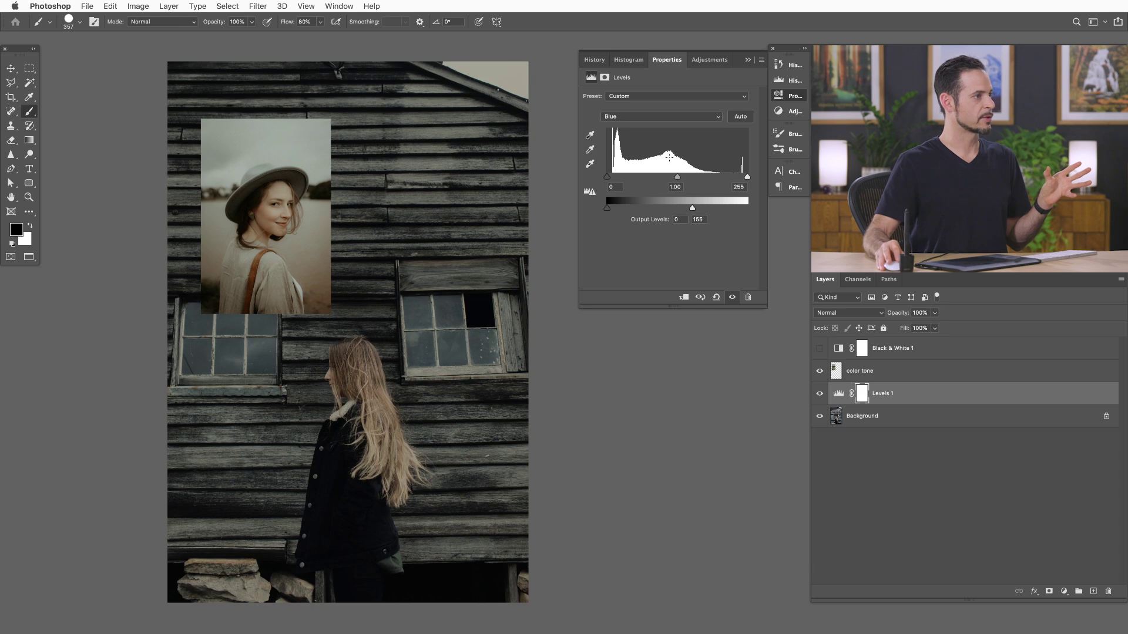
- Lower the Red channel's white output level to 164 in the Levels adjustment
{"action": "left_click", "coordinate": [663, 116]}
{"action": "left_click", "coordinate": [663, 102]}
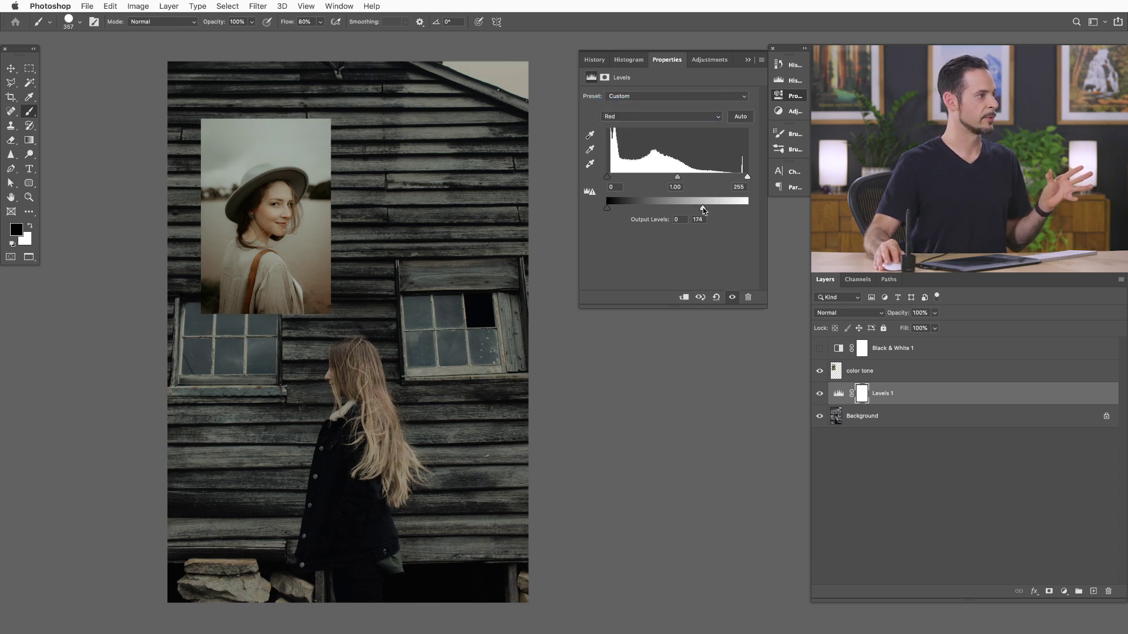
{"action": "left_click_drag", "start_coordinate": [699, 212], "coordinate": [702, 211]}
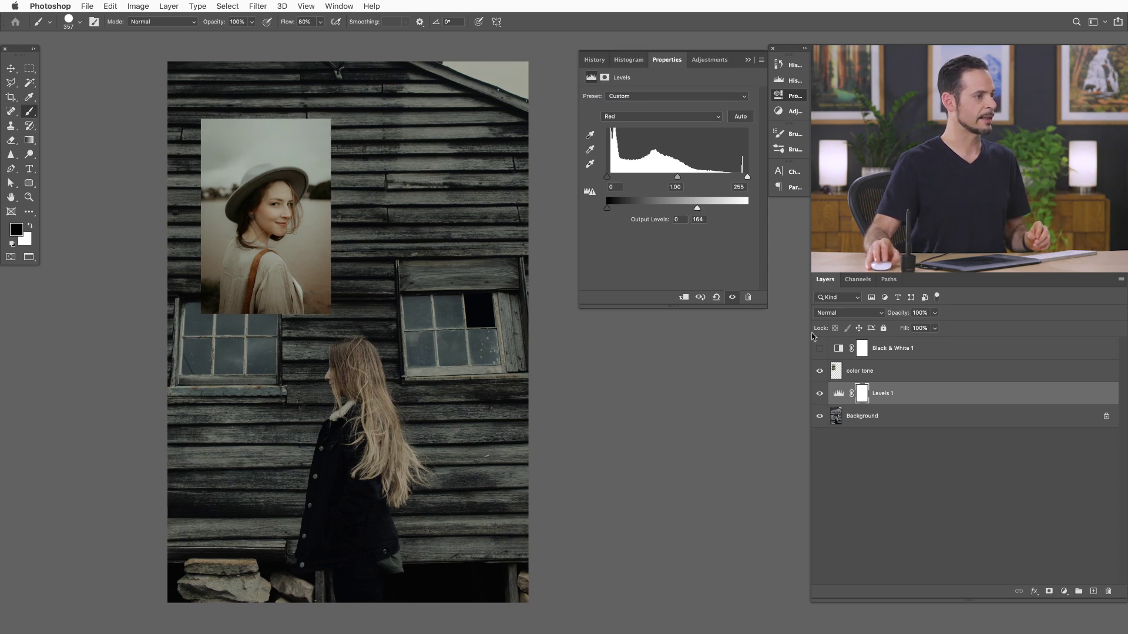
- Move the color tone portrait beside the barn's sky area and toggle the Levels adjustment's visibility to compare the highlights
{"action": "left_click", "coordinate": [863, 370]}
{"action": "key", "text": "v"}
{"action": "left_click_drag", "start_coordinate": [420, 317], "coordinate": [581, 270]}
{"action": "left_click_drag", "start_coordinate": [497, 299], "coordinate": [484, 324]}
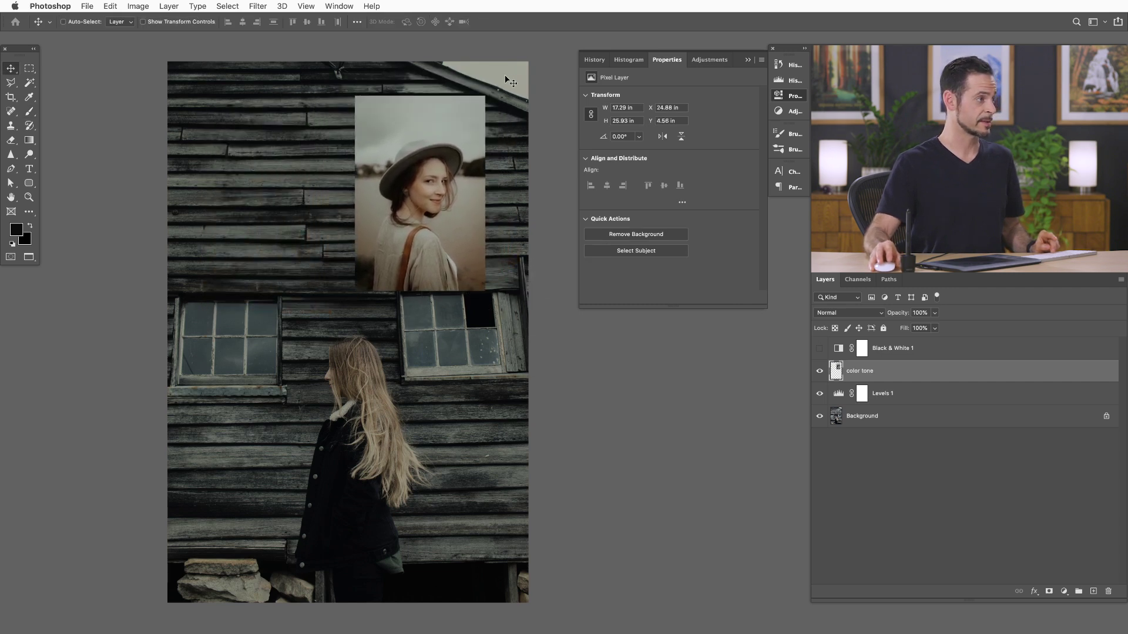
{"action": "left_click", "coordinate": [819, 393]}
{"action": "left_click", "coordinate": [819, 393]}
{"action": "left_click_drag", "start_coordinate": [407, 225], "coordinate": [426, 205]}
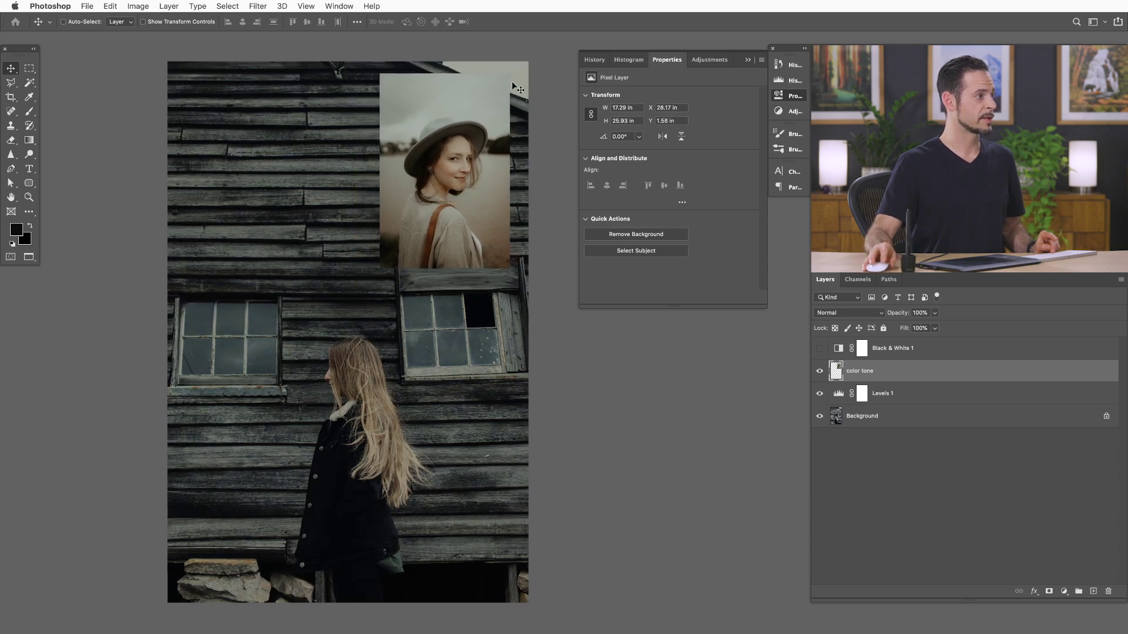
{"action": "left_click_drag", "start_coordinate": [470, 127], "coordinate": [461, 126]}
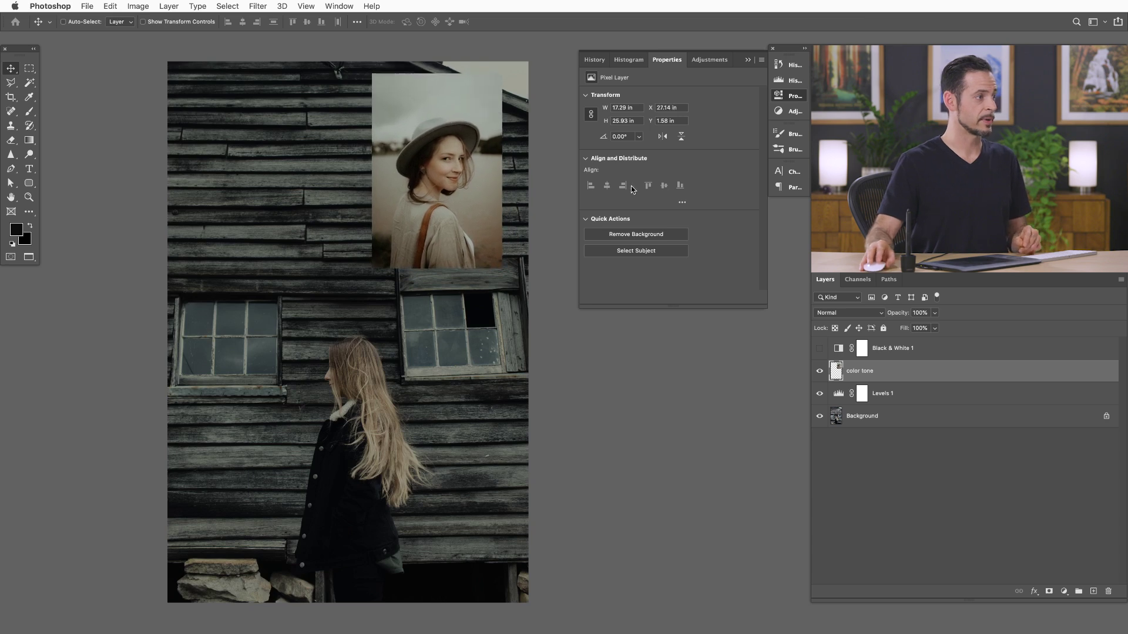
- Set the Green channel's white output level to 171 in the Levels adjustment
{"action": "left_click", "coordinate": [839, 394]}
{"action": "left_click", "coordinate": [644, 115]}
{"action": "left_click", "coordinate": [646, 138]}
{"action": "left_click_drag", "start_coordinate": [747, 208], "coordinate": [702, 211]}
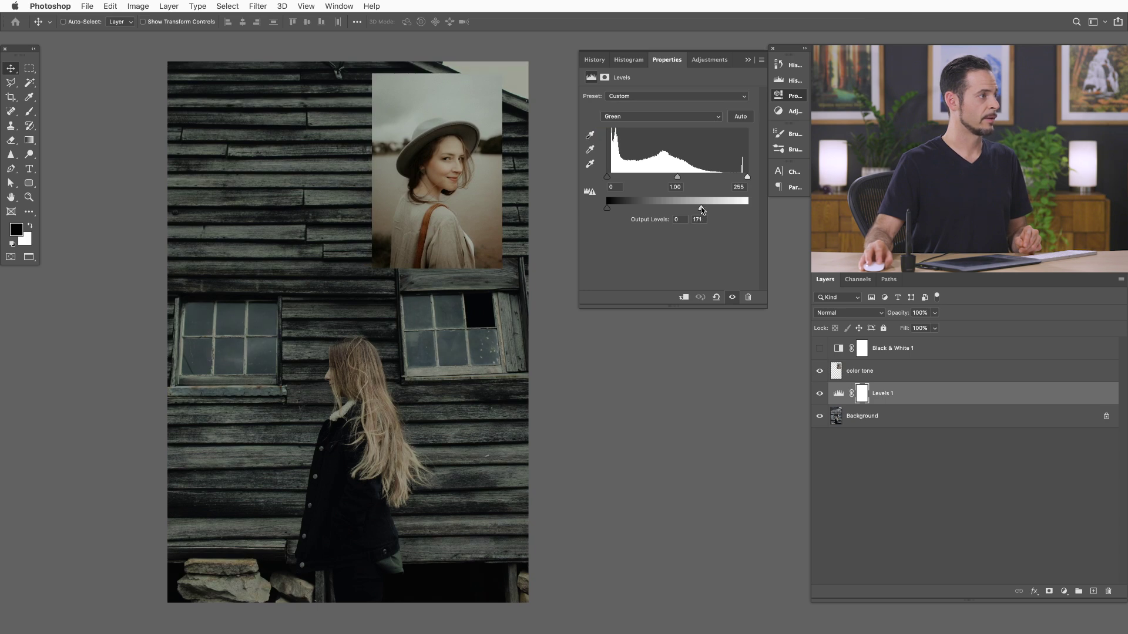
- Raise the Blue channel's white output level to 161 in the Levels adjustment
{"action": "left_click", "coordinate": [629, 117]}
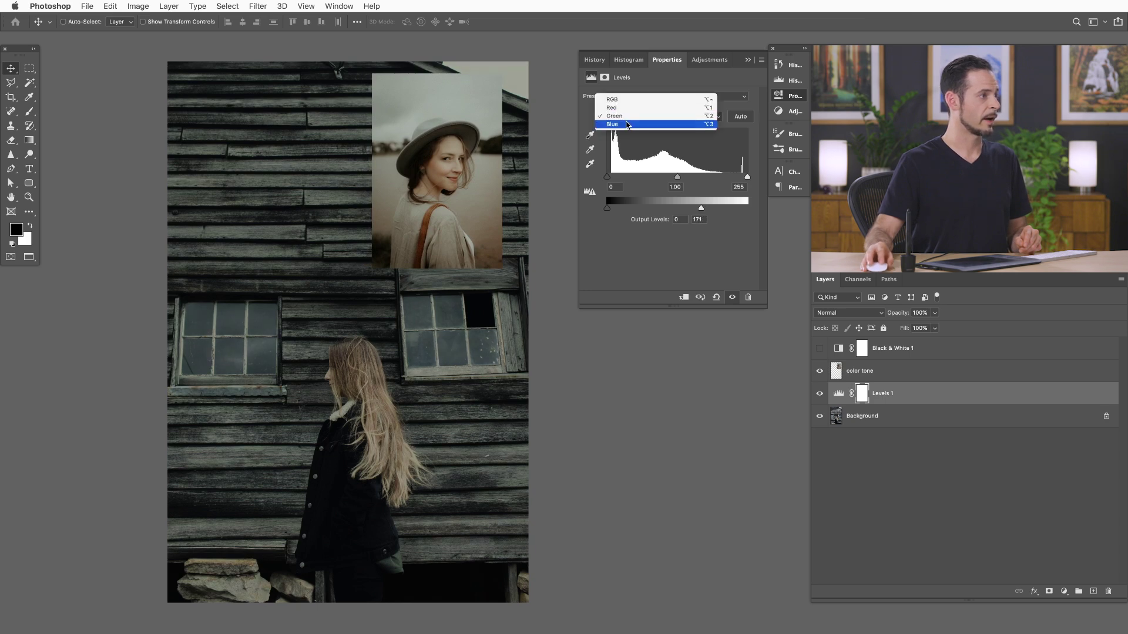
{"action": "left_click", "coordinate": [641, 129]}
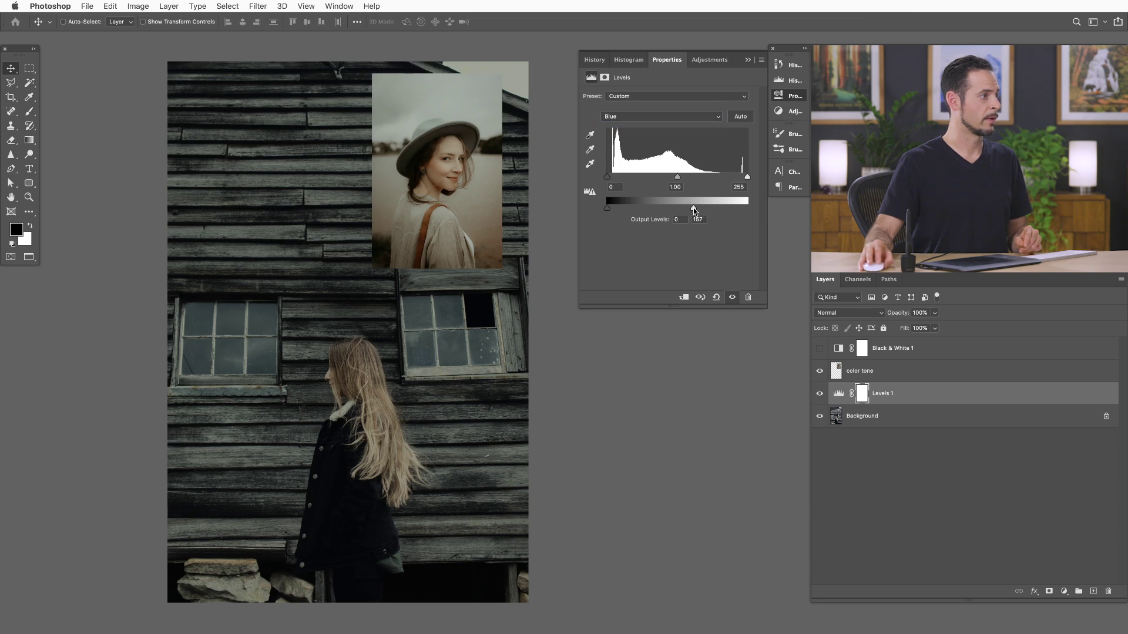
{"action": "left_click_drag", "start_coordinate": [693, 208], "coordinate": [696, 209]}
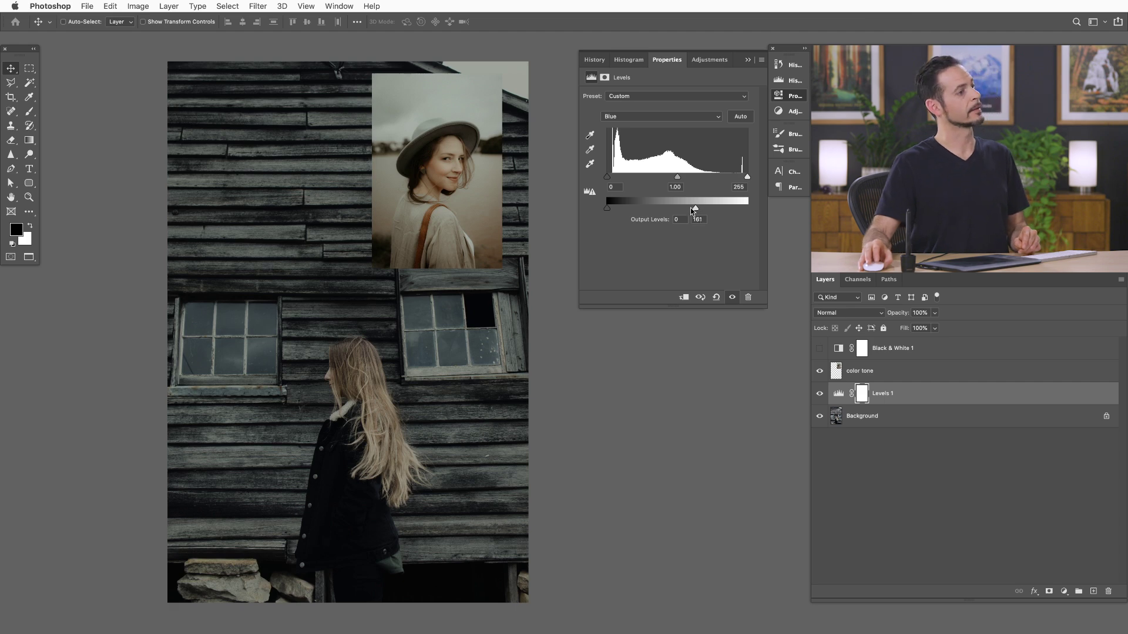
- Compare the barn photo with the color tone portrait by repositioning the portrait and toggling the Levels adjustment's visibility repeatedly
{"action": "key", "text": "alt+bracketright"}
{"action": "left_click_drag", "start_coordinate": [450, 196], "coordinate": [459, 235]}
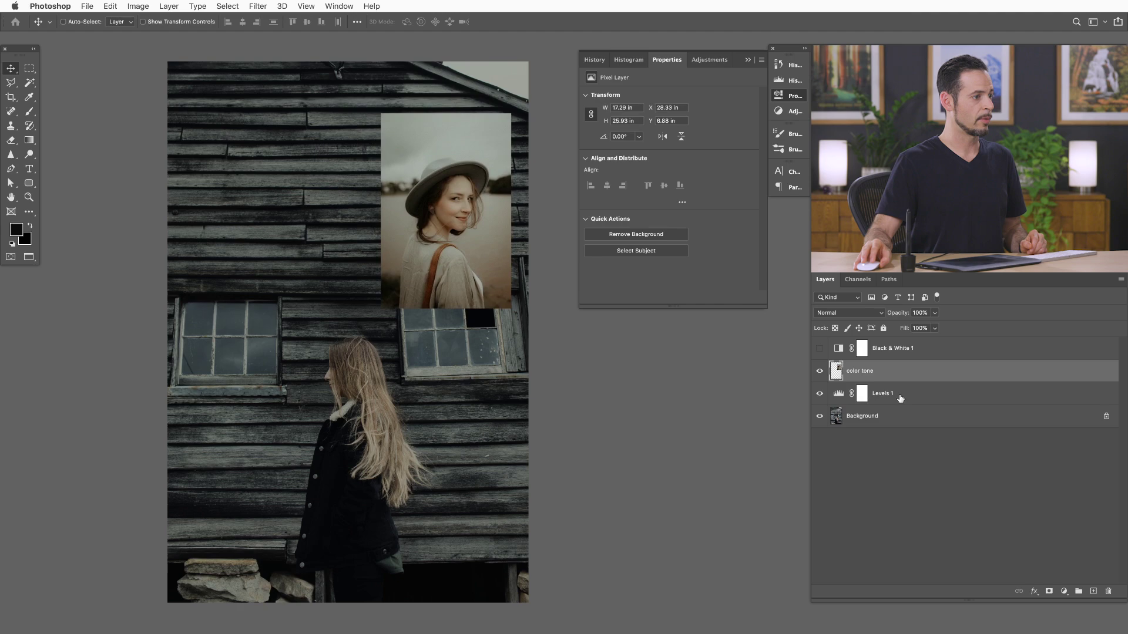
{"action": "left_click", "coordinate": [881, 396]}
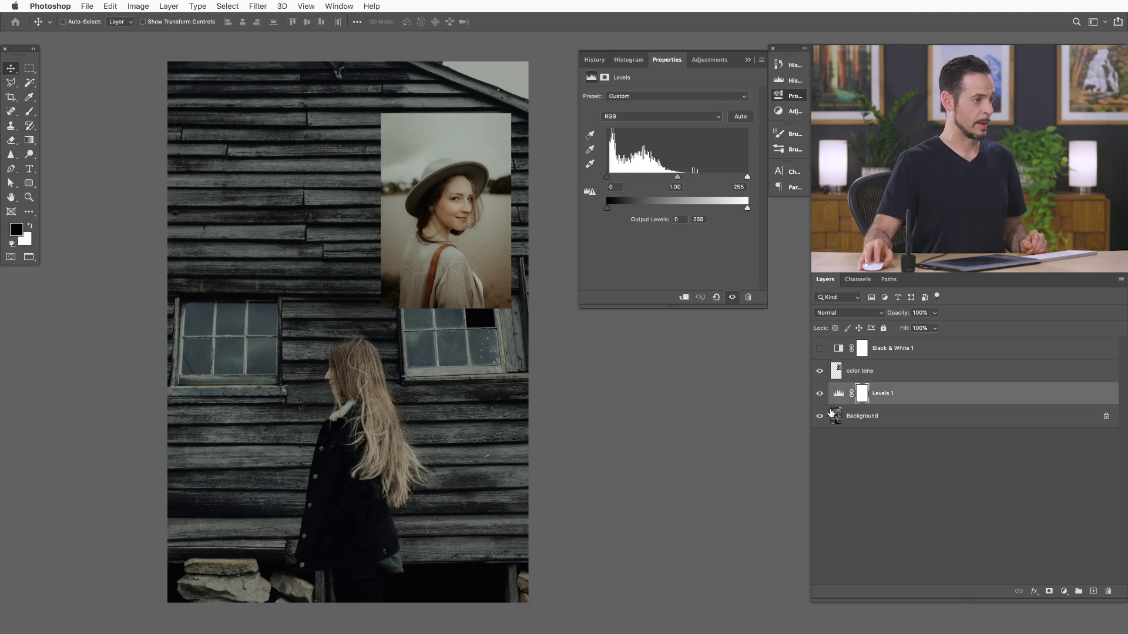
{"action": "left_click", "coordinate": [820, 395]}
{"action": "left_click", "coordinate": [820, 395]}
{"action": "left_click", "coordinate": [820, 395]}
{"action": "left_click", "coordinate": [820, 395]}
{"action": "left_click", "coordinate": [820, 395]}
{"action": "left_click", "coordinate": [820, 395]}
{"action": "left_click", "coordinate": [820, 395]}
{"action": "key", "text": "alt+bracketright"}
{"action": "left_click_drag", "start_coordinate": [481, 284], "coordinate": [326, 282]}
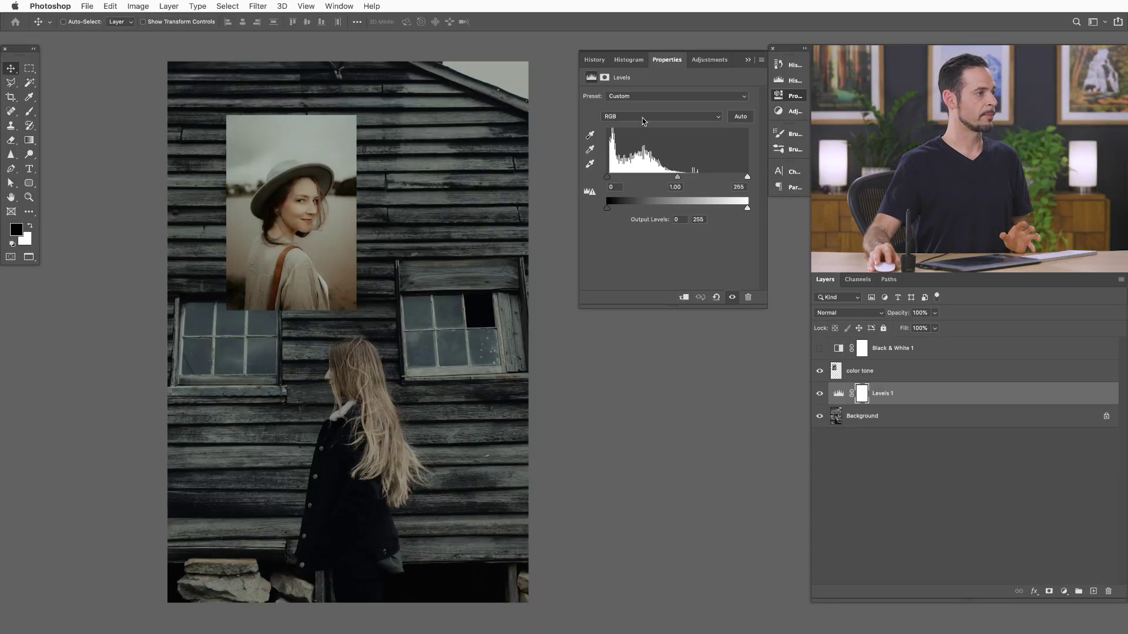
- Set the Red channel's midtones to 1.37 and raise the Green channel's midtones slightly in the Levels adjustment
{"action": "left_click", "coordinate": [642, 117]}
{"action": "left_click", "coordinate": [638, 125]}
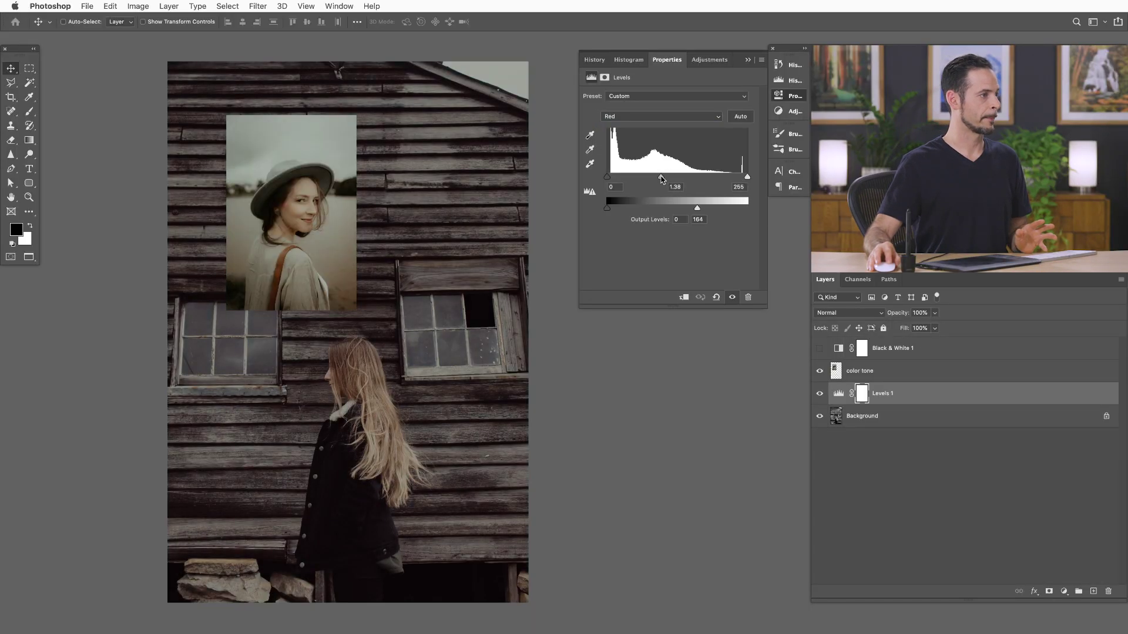
{"action": "left_click", "coordinate": [647, 118]}
{"action": "left_click", "coordinate": [643, 125]}
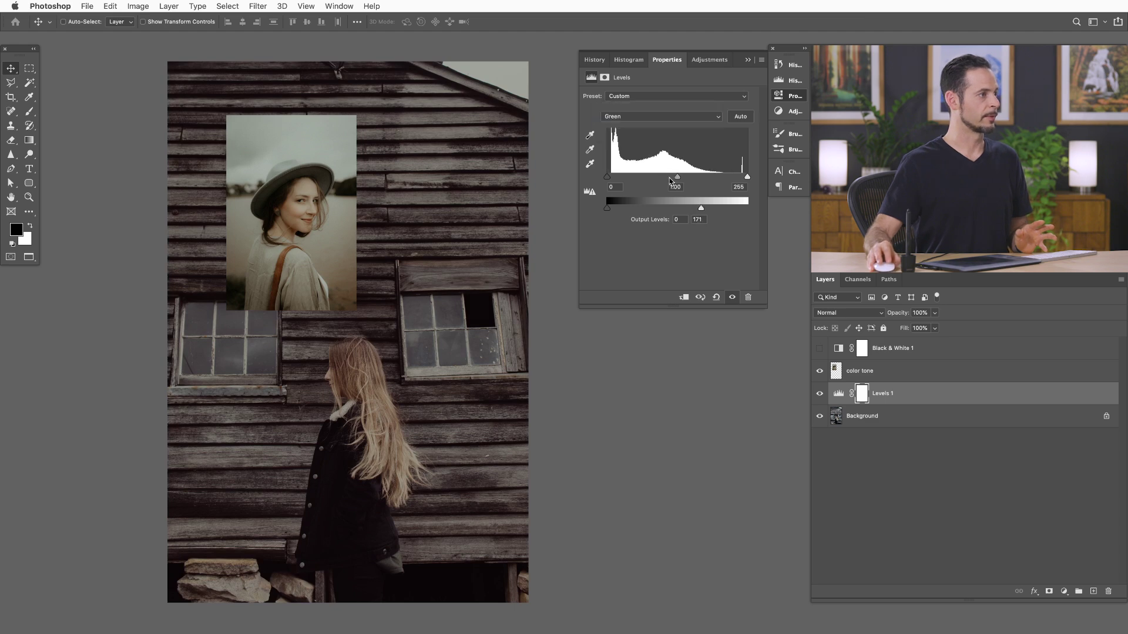
{"action": "left_click_drag", "start_coordinate": [679, 180], "coordinate": [670, 180]}
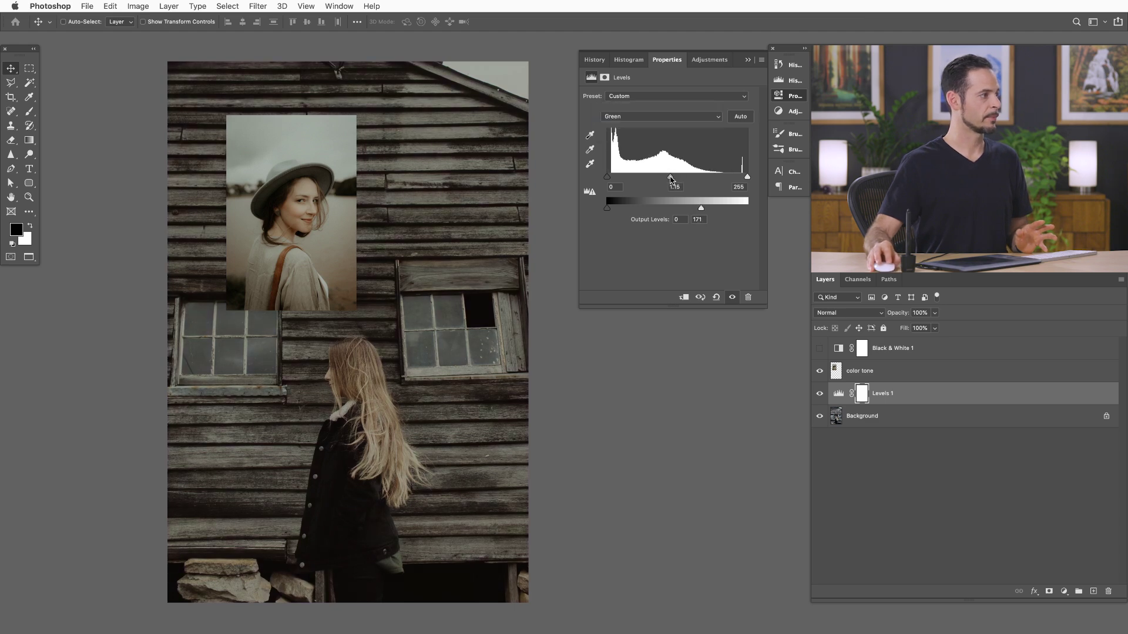
- Set the Blue channel's midtones to 1.21 and the Green channel's midtones to 1.23 in the Levels adjustment
{"action": "left_click", "coordinate": [647, 116]}
{"action": "left_click", "coordinate": [643, 125]}
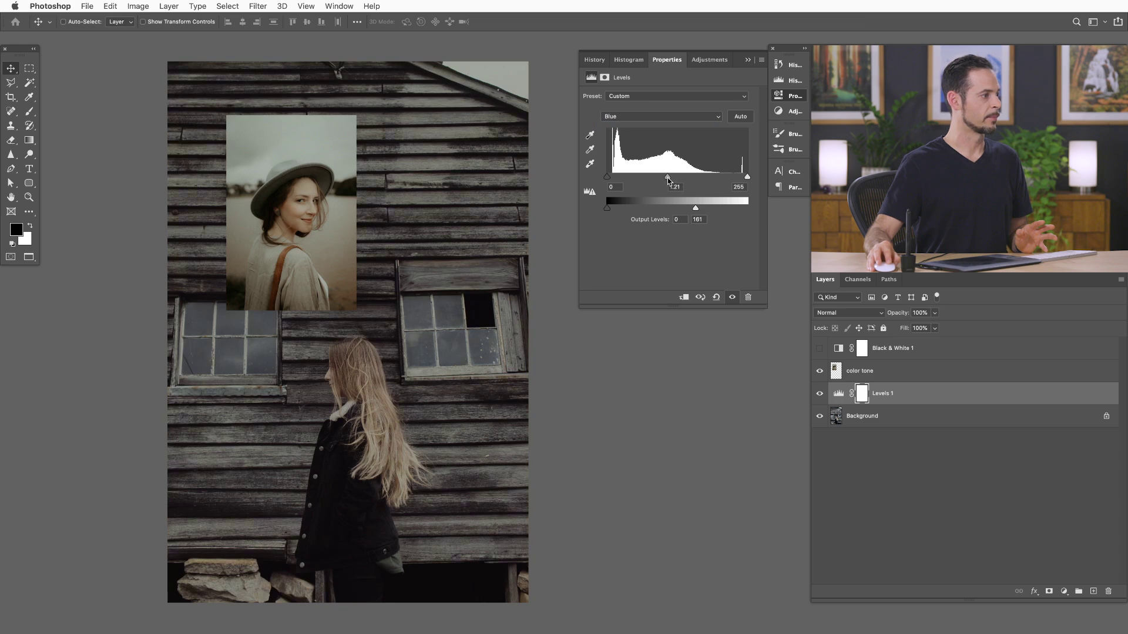
{"action": "left_click", "coordinate": [641, 117]}
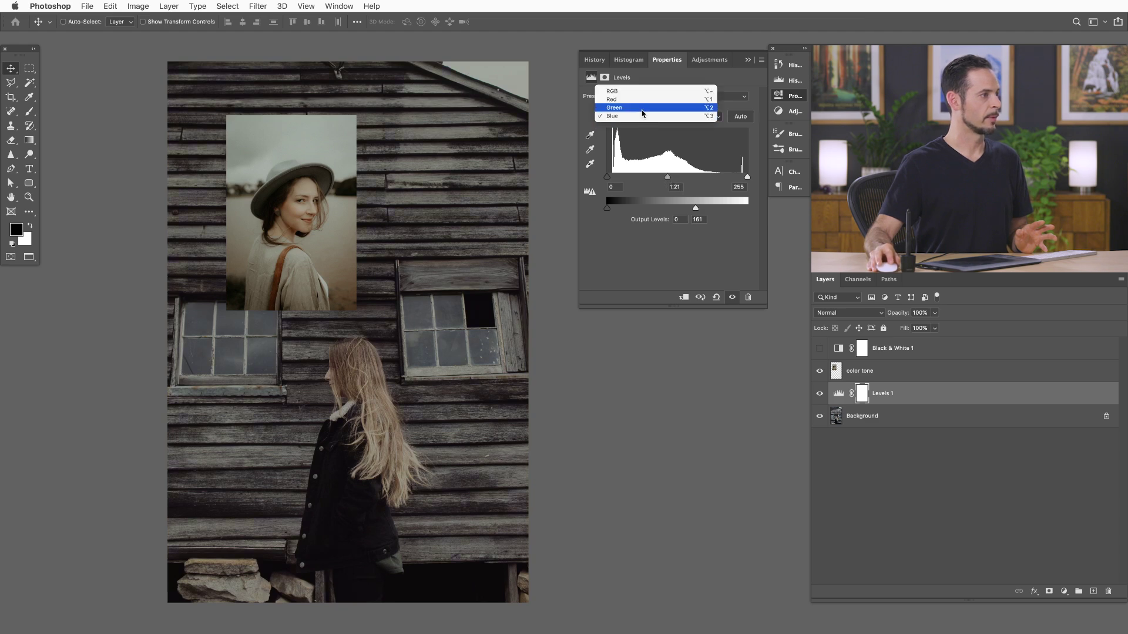
{"action": "left_click", "coordinate": [644, 108]}
{"action": "left_click_drag", "start_coordinate": [672, 177], "coordinate": [670, 178]}
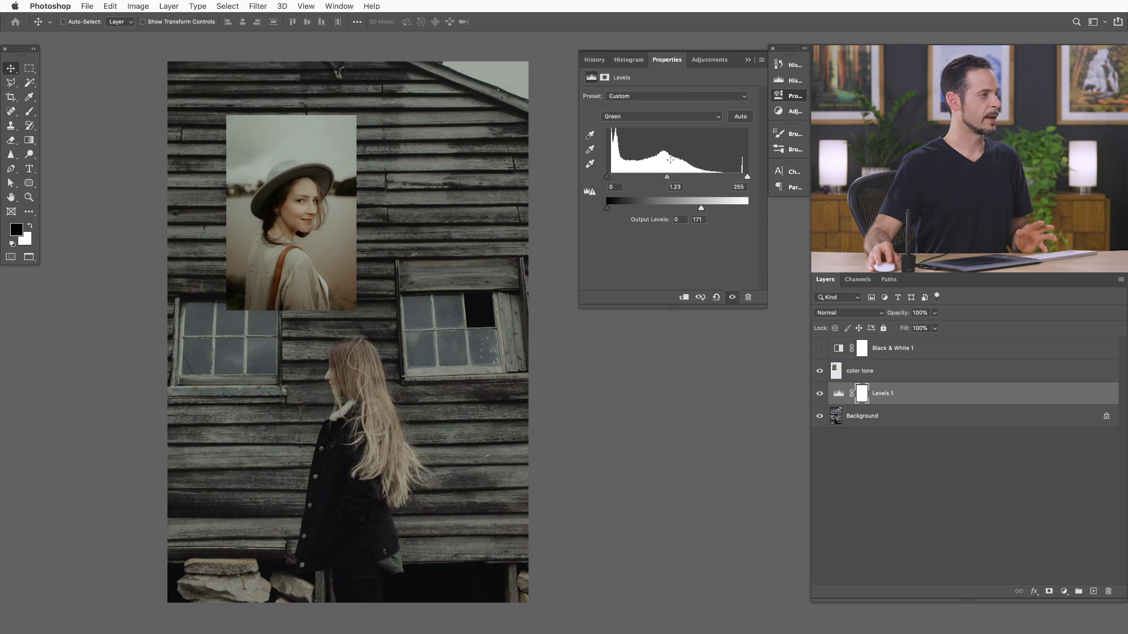
- Raise the Red channel's midtones to 1.64 in the Levels adjustment
{"action": "left_click", "coordinate": [655, 116]}
{"action": "left_click", "coordinate": [649, 108]}
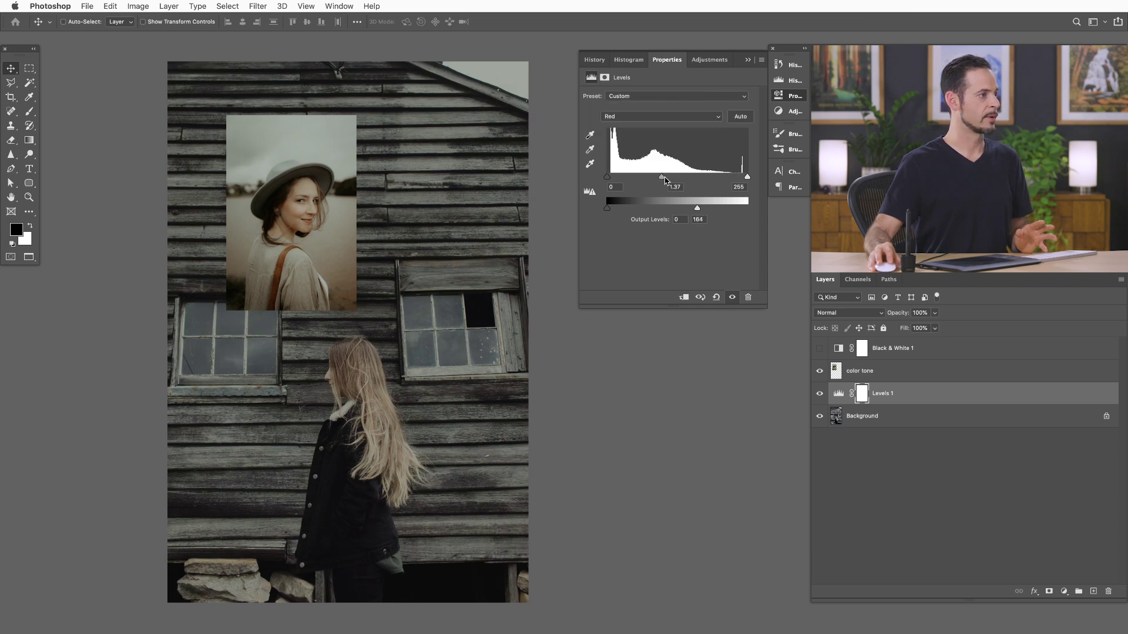
{"action": "left_click_drag", "start_coordinate": [662, 178], "coordinate": [655, 178]}
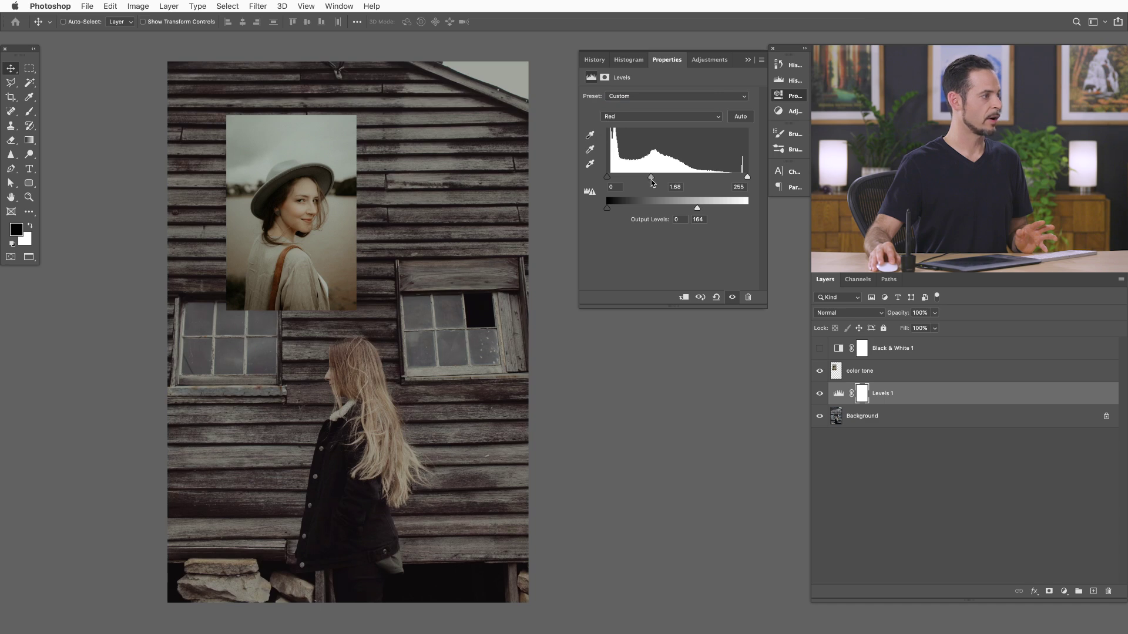
{"action": "left_click_drag", "start_coordinate": [651, 179], "coordinate": [652, 180]}
- Set the Blue channel's midtones to 1.14 and the Red channel's midtones to 1.74 in the Levels adjustment
{"action": "left_click", "coordinate": [648, 117]}
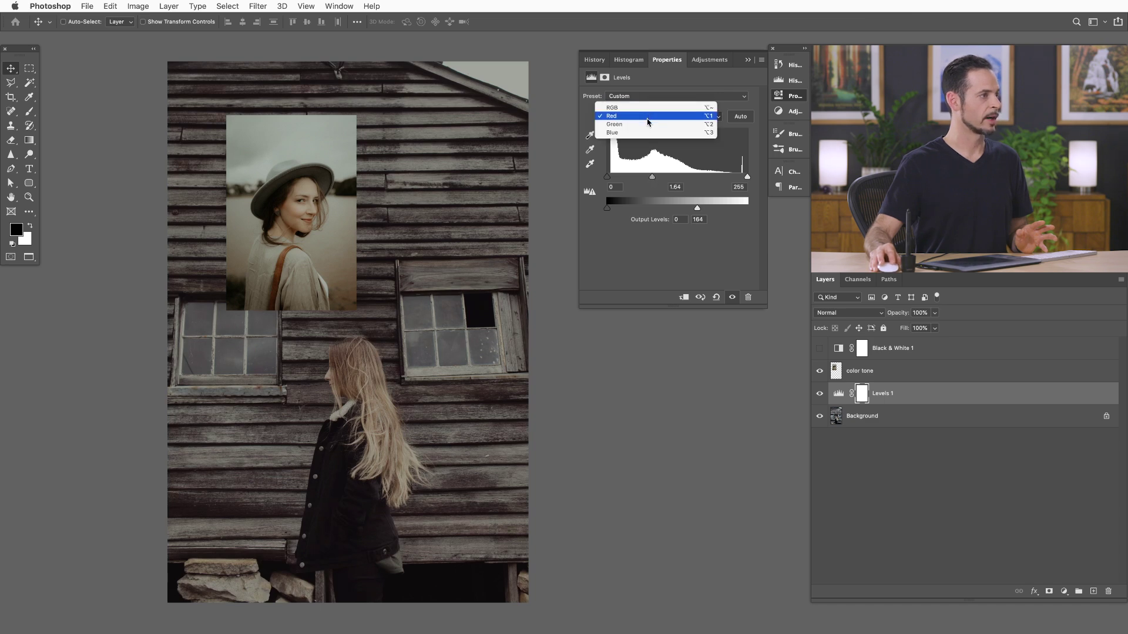
{"action": "left_click", "coordinate": [651, 132]}
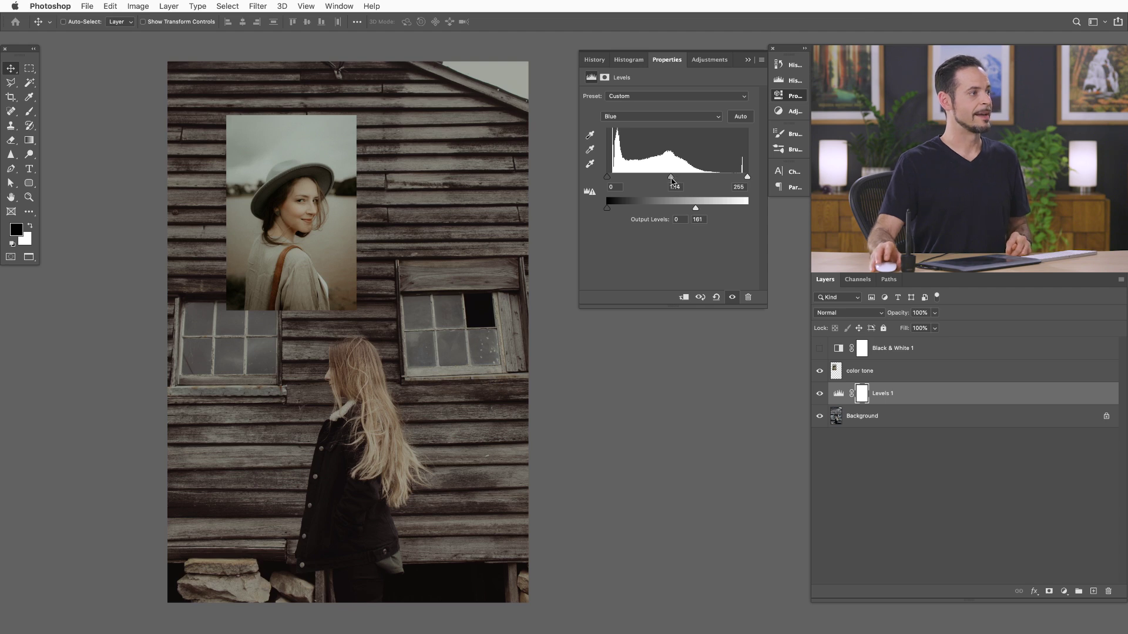
{"action": "left_click", "coordinate": [617, 115]}
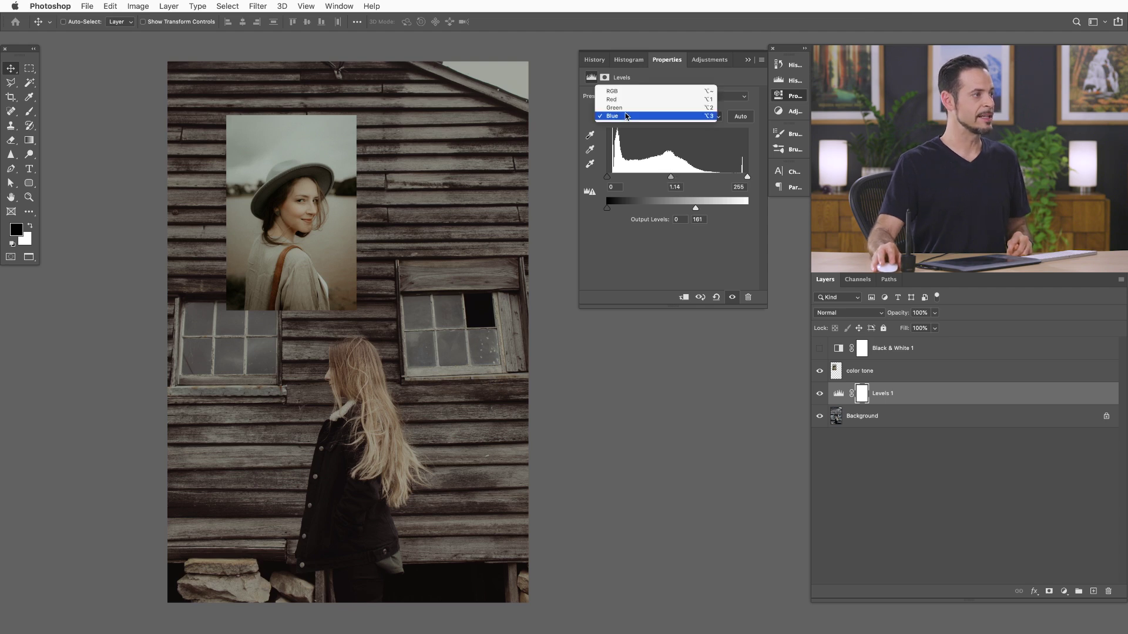
{"action": "left_click", "coordinate": [620, 100]}
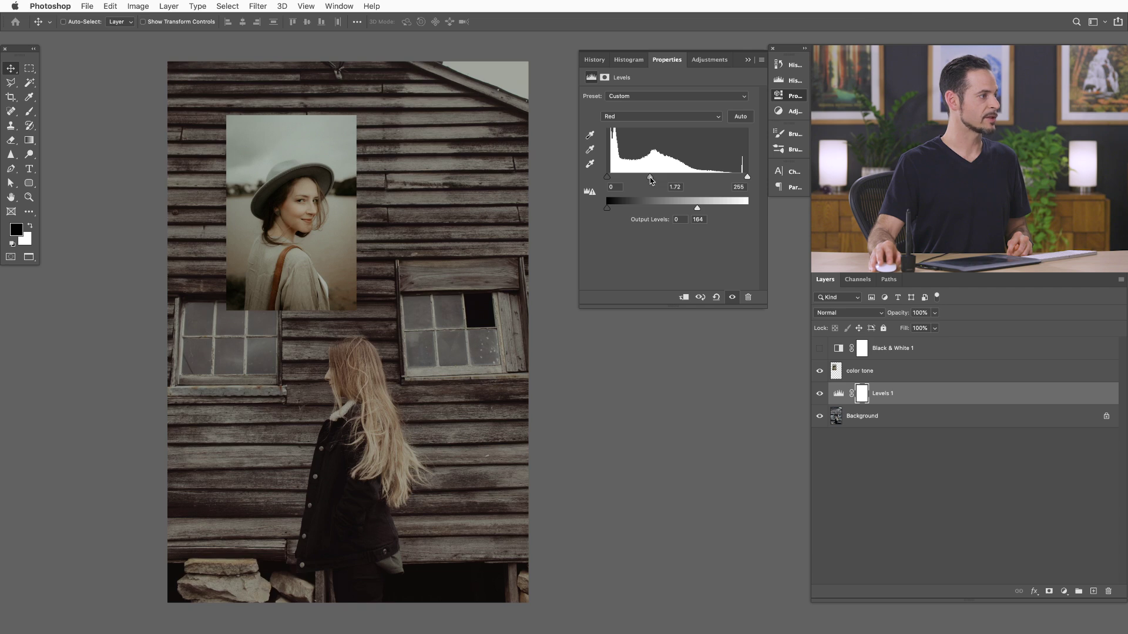
{"action": "left_click_drag", "start_coordinate": [648, 177], "coordinate": [649, 177]}
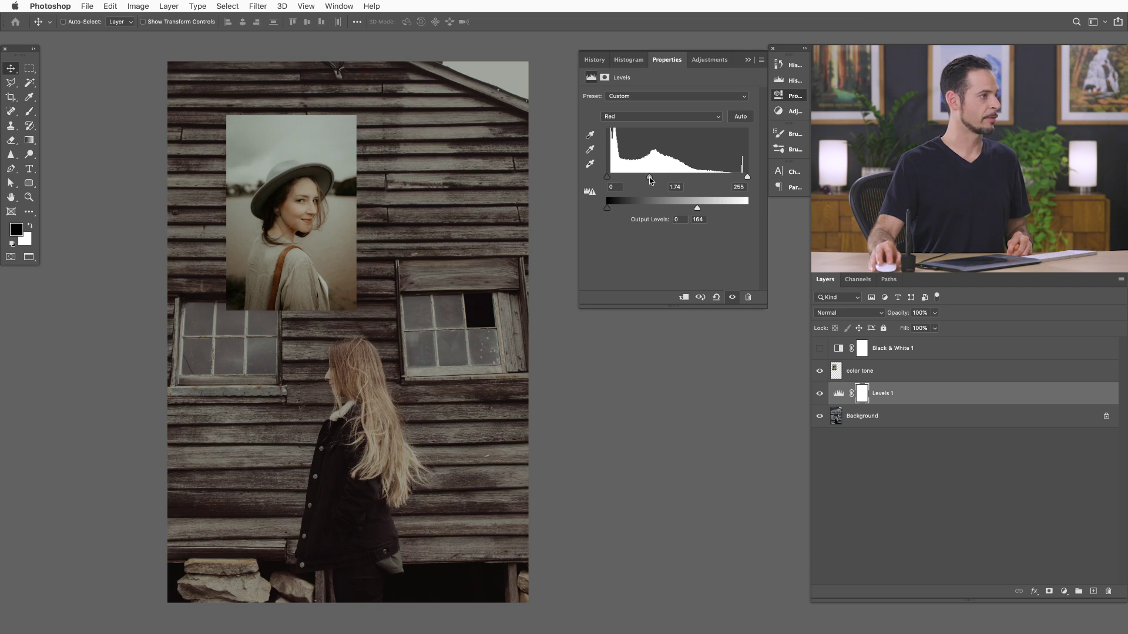
- Set the Blue channel's midtones to 1.08 and the Green channel's to 1.28, and collapse the Levels settings
{"action": "left_click", "coordinate": [639, 118]}
{"action": "key", "text": "Return"}
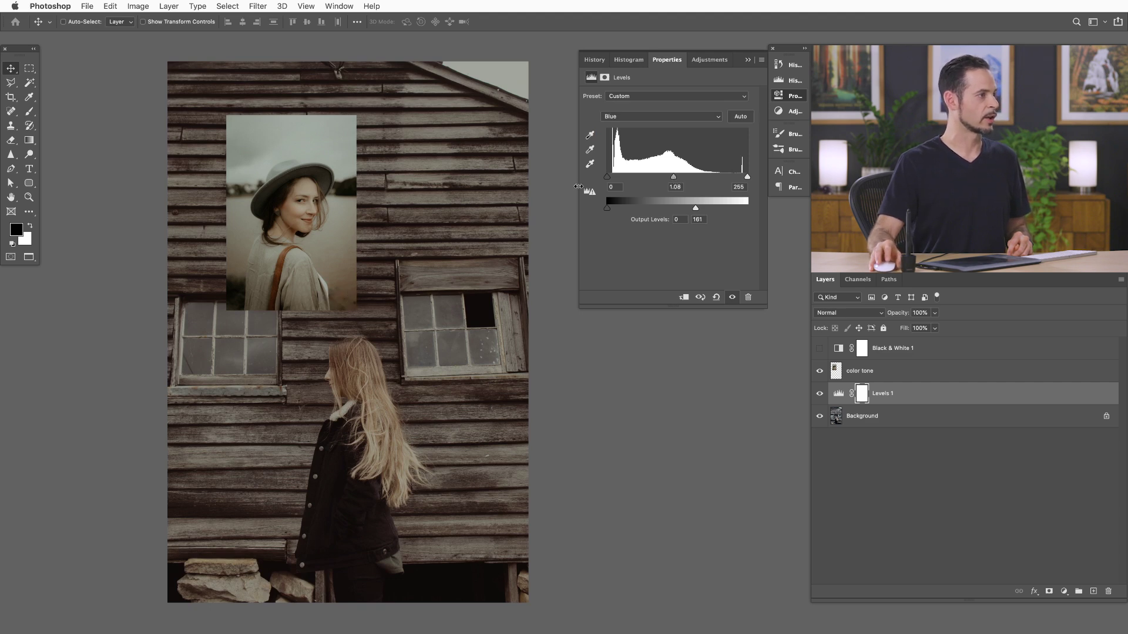
{"action": "left_click", "coordinate": [634, 121]}
{"action": "left_click", "coordinate": [634, 105]}
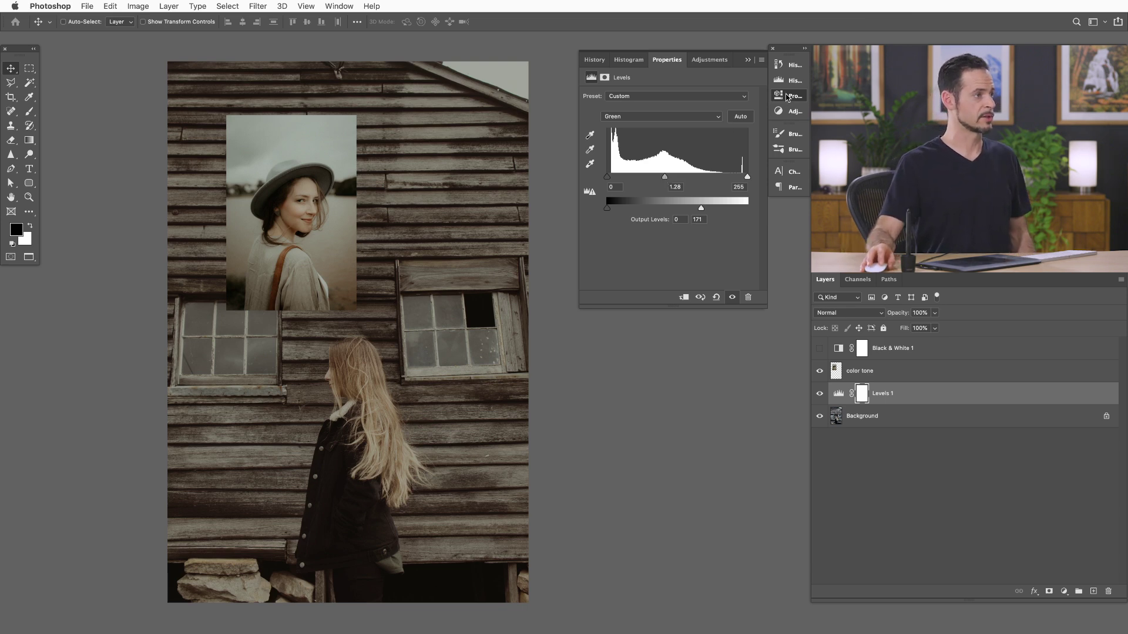
{"action": "left_click", "coordinate": [787, 98]}
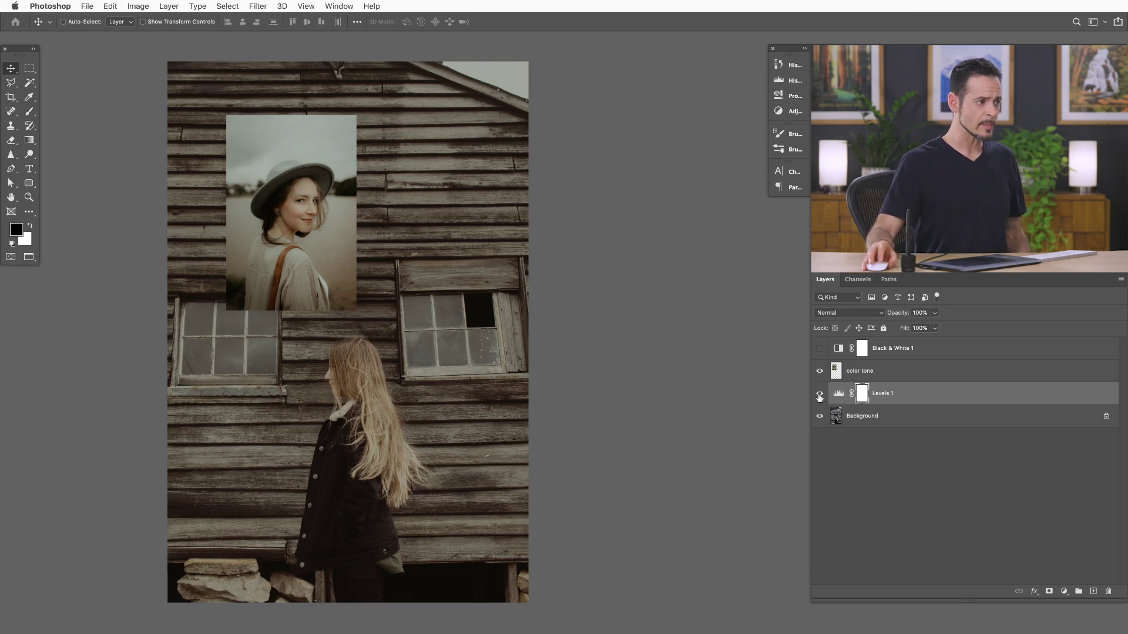
- Move the color tone portrait beside the woman and back up, and toggle the Levels adjustment's visibility to compare the color match
{"action": "left_click", "coordinate": [858, 377]}
{"action": "left_click_drag", "start_coordinate": [500, 408], "coordinate": [442, 625]}
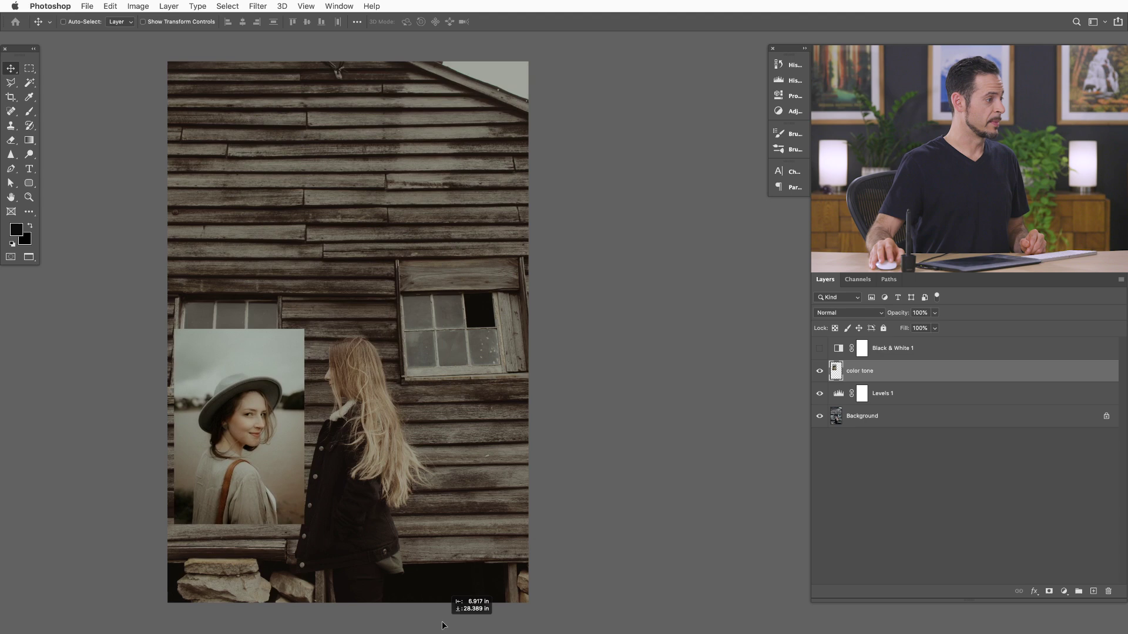
{"action": "left_click_drag", "start_coordinate": [275, 480], "coordinate": [326, 239]}
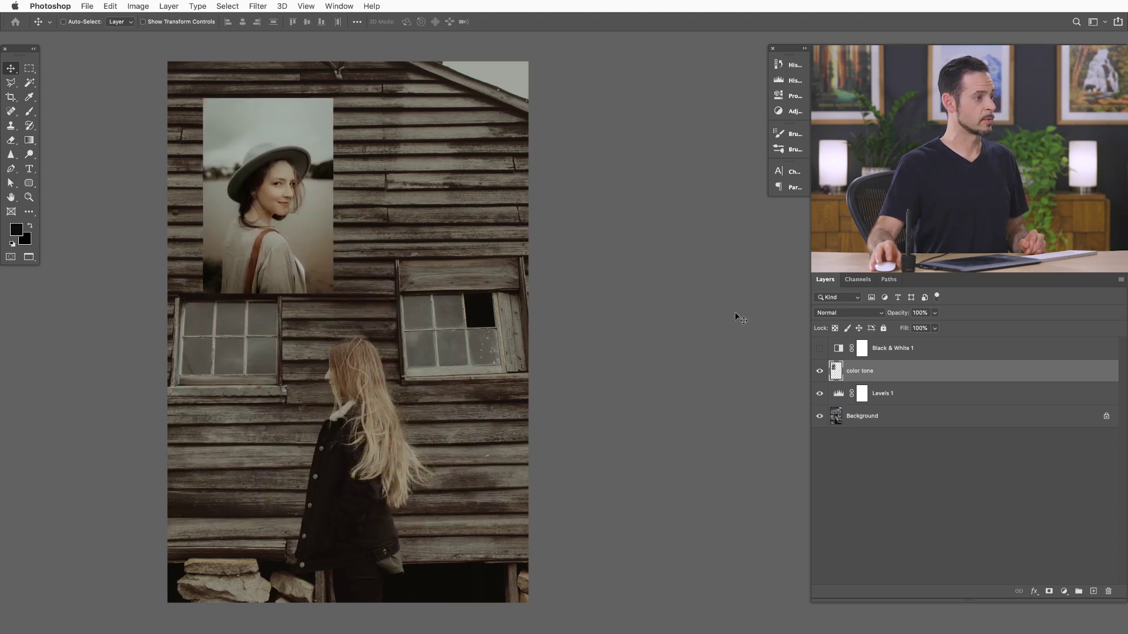
{"action": "left_click", "coordinate": [820, 398]}
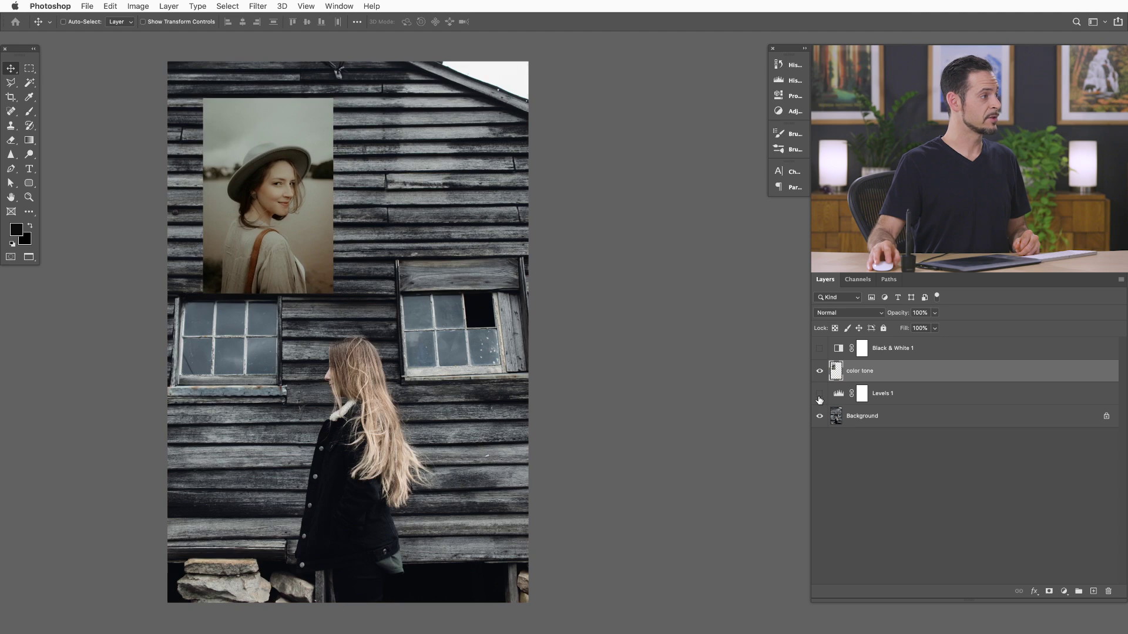
{"action": "left_click", "coordinate": [819, 398]}
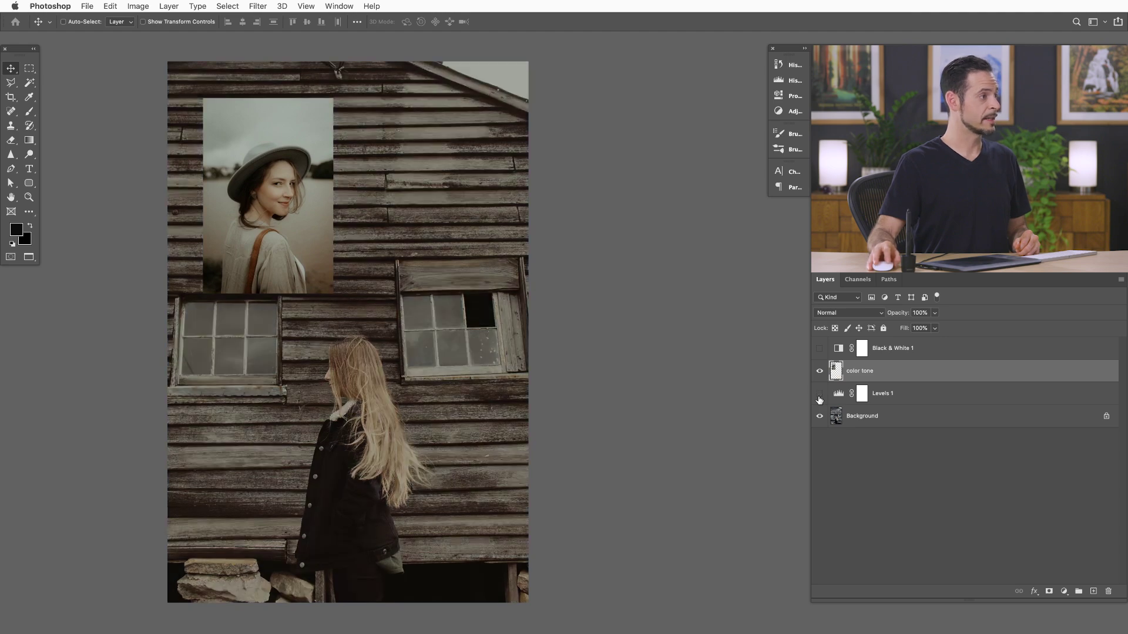
- Compare the barn photo with and without the Levels adjustment, leave the adjustment visible, and hide the color tone layer
{"action": "left_click", "coordinate": [820, 398]}
{"action": "left_click", "coordinate": [820, 399]}
{"action": "left_click", "coordinate": [820, 399]}
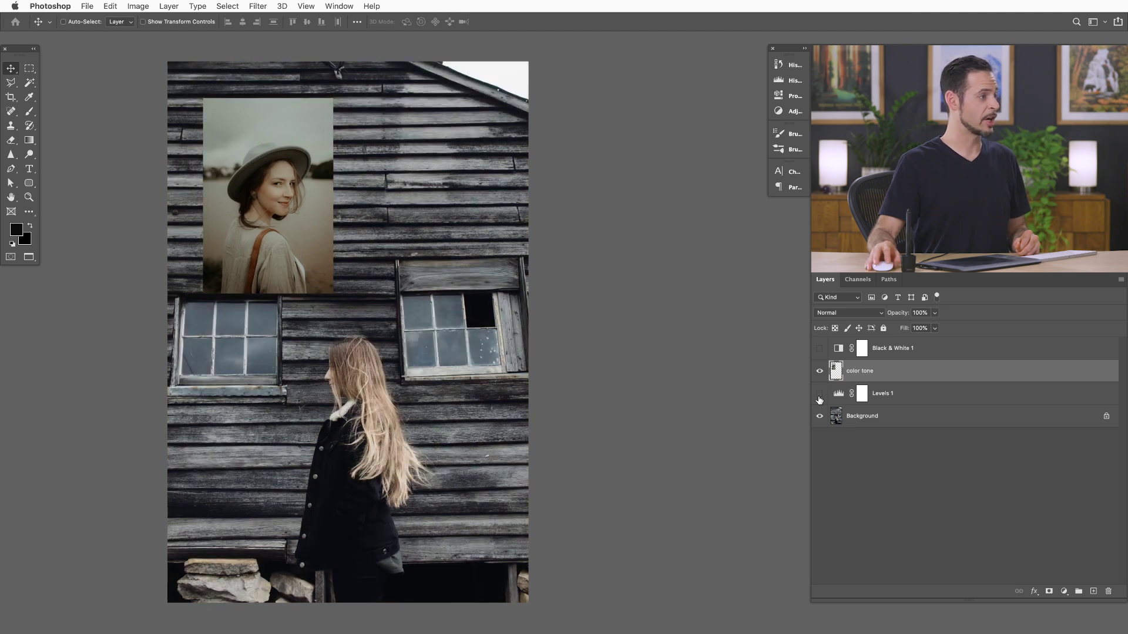
{"action": "left_click", "coordinate": [819, 399]}
{"action": "left_click", "coordinate": [820, 399]}
{"action": "left_click", "coordinate": [820, 399]}
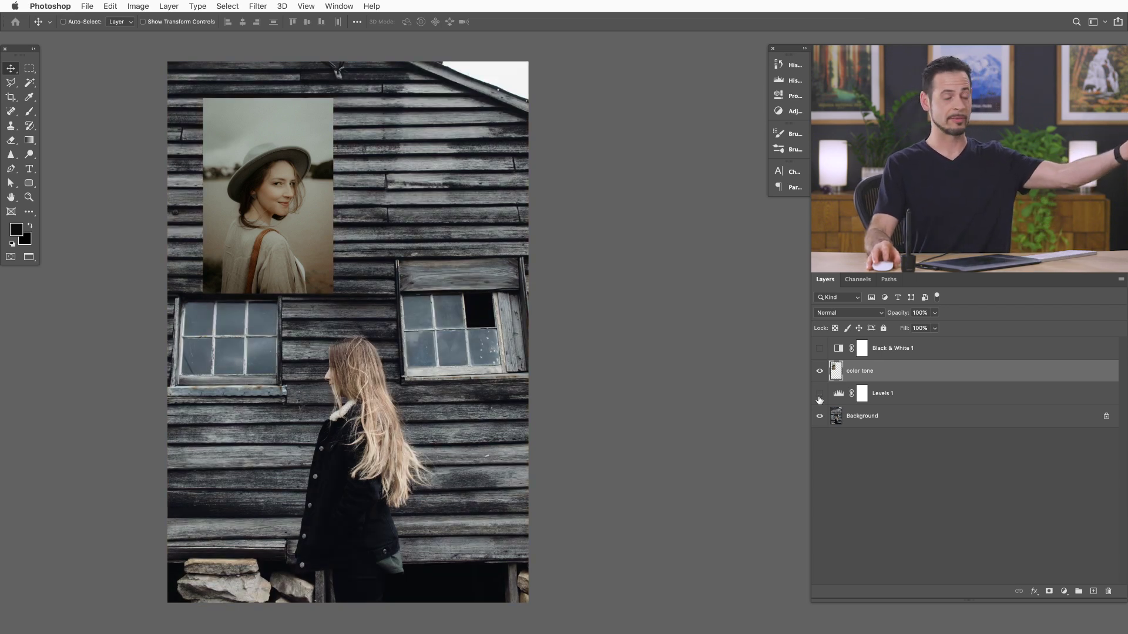
{"action": "left_click", "coordinate": [819, 399]}
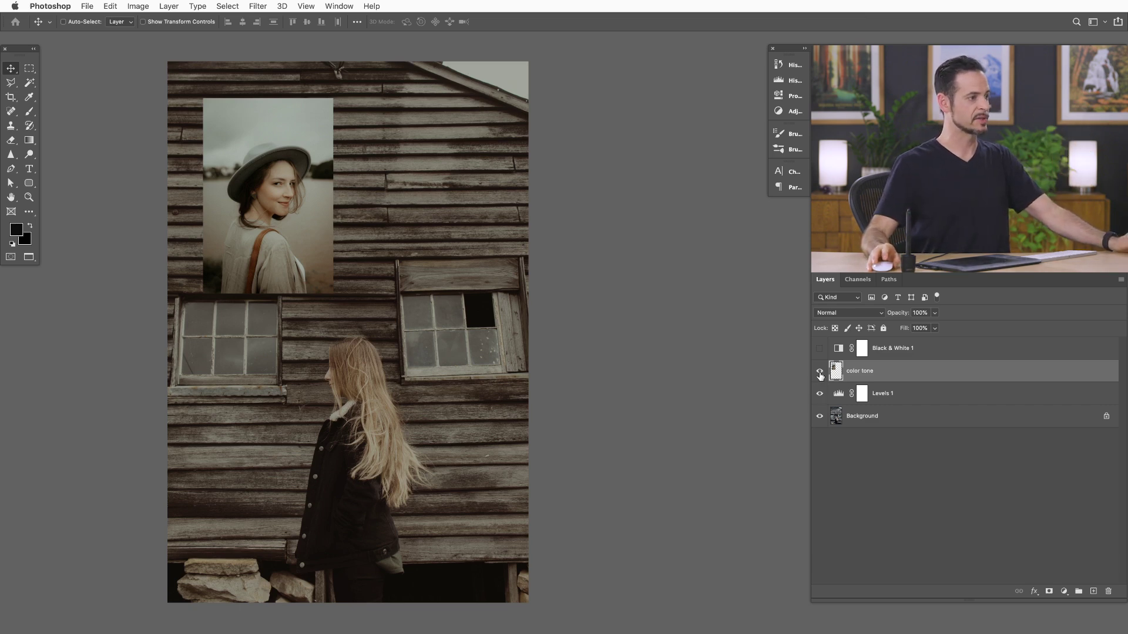
{"action": "left_click", "coordinate": [820, 372]}
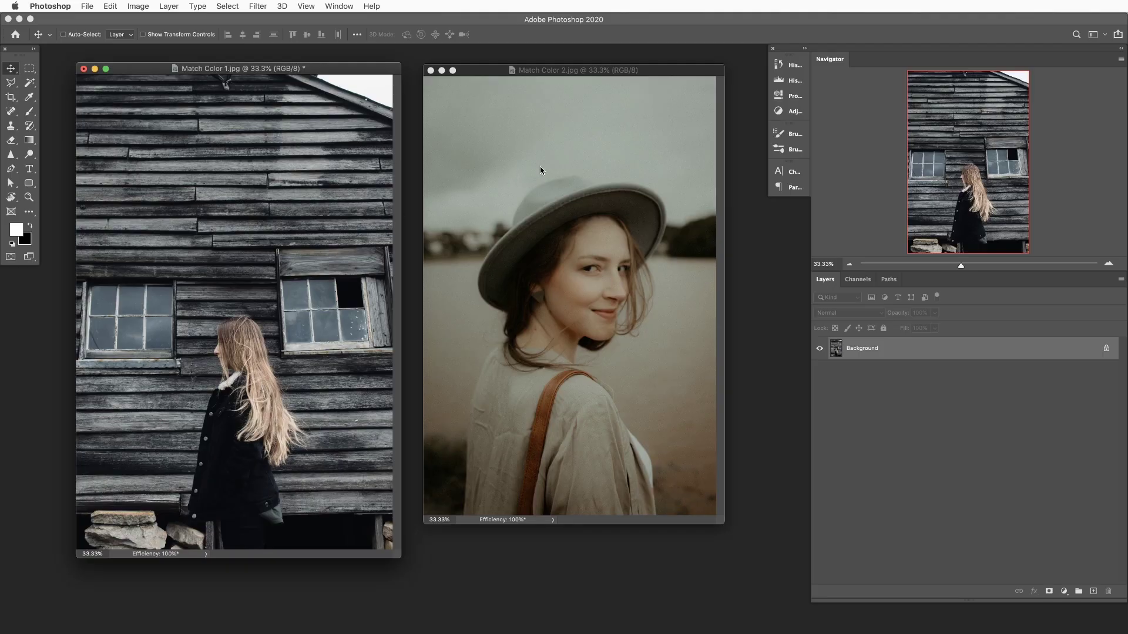
- Copy the Match Color 2 portrait into the Match Color 1 document, scale it down, and place it over the planks above the woman
{"action": "left_click_drag", "start_coordinate": [566, 158], "coordinate": [266, 253]}
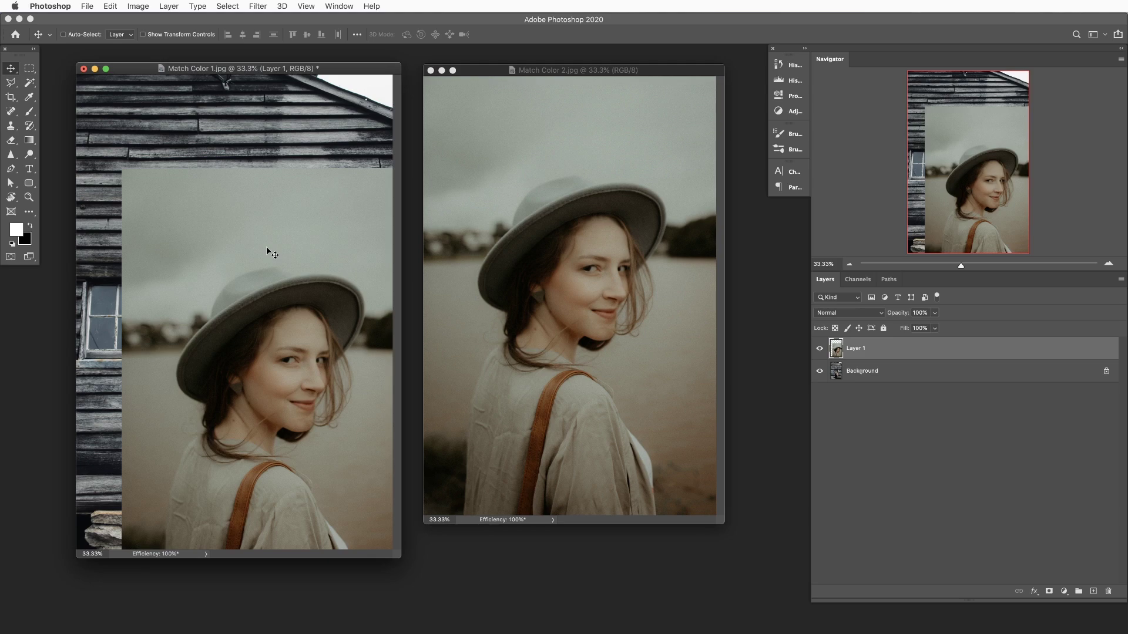
{"action": "key", "text": "super+t"}
{"action": "left_click_drag", "start_coordinate": [121, 169], "coordinate": [168, 163]}
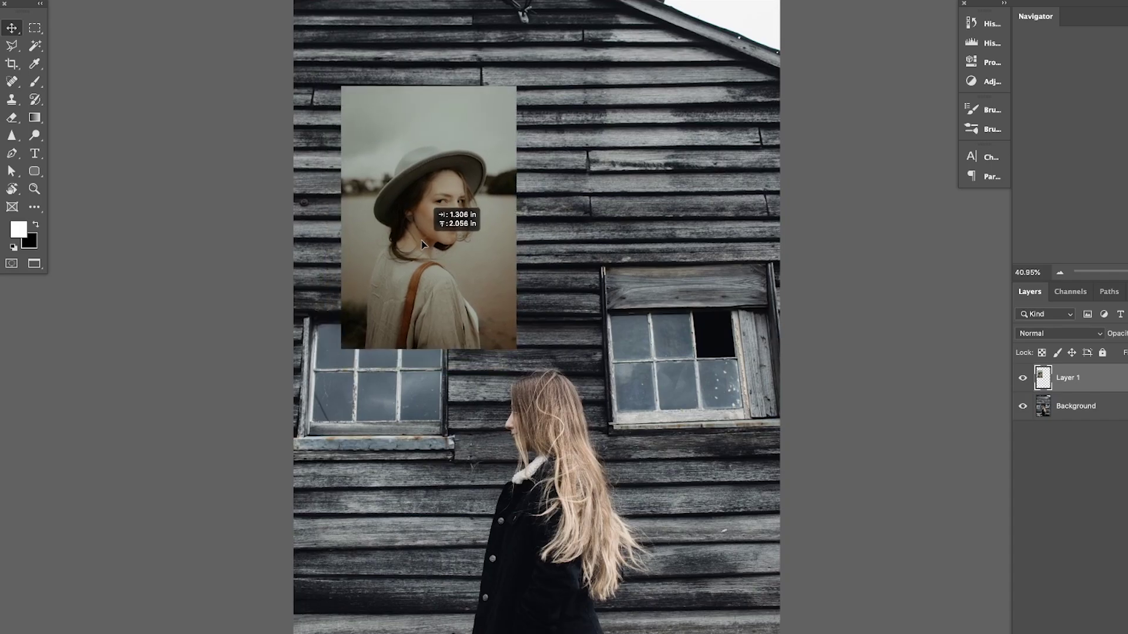
{"action": "left_click_drag", "start_coordinate": [343, 242], "coordinate": [338, 234]}
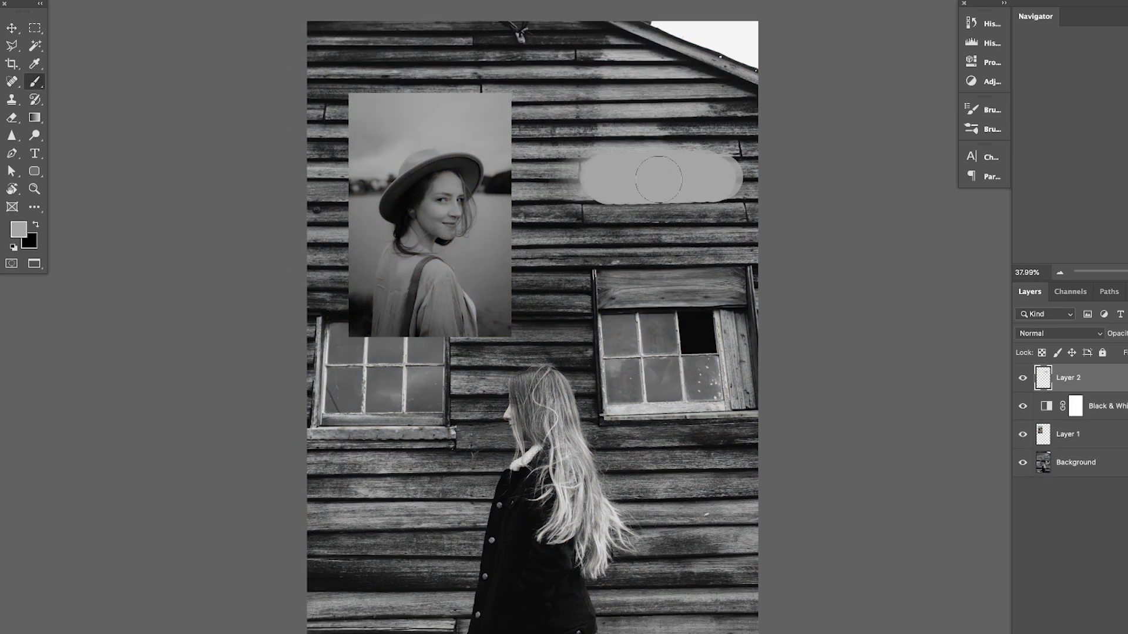
- Paint a light gray swatch over the planks beside the portrait, and sample the bright sky to paint a comparison stroke
{"action": "left_click_drag", "start_coordinate": [728, 176], "coordinate": [667, 185]}
{"action": "left_click", "coordinate": [736, 40], "text": "alt"}
{"action": "mouse_move", "coordinate": [622, 234]}
{"action": "left_mouse_down"}
{"action": "mouse_move", "coordinate": [704, 234]}
{"action": "mouse_move", "coordinate": [599, 234]}
{"action": "left_mouse_up"}
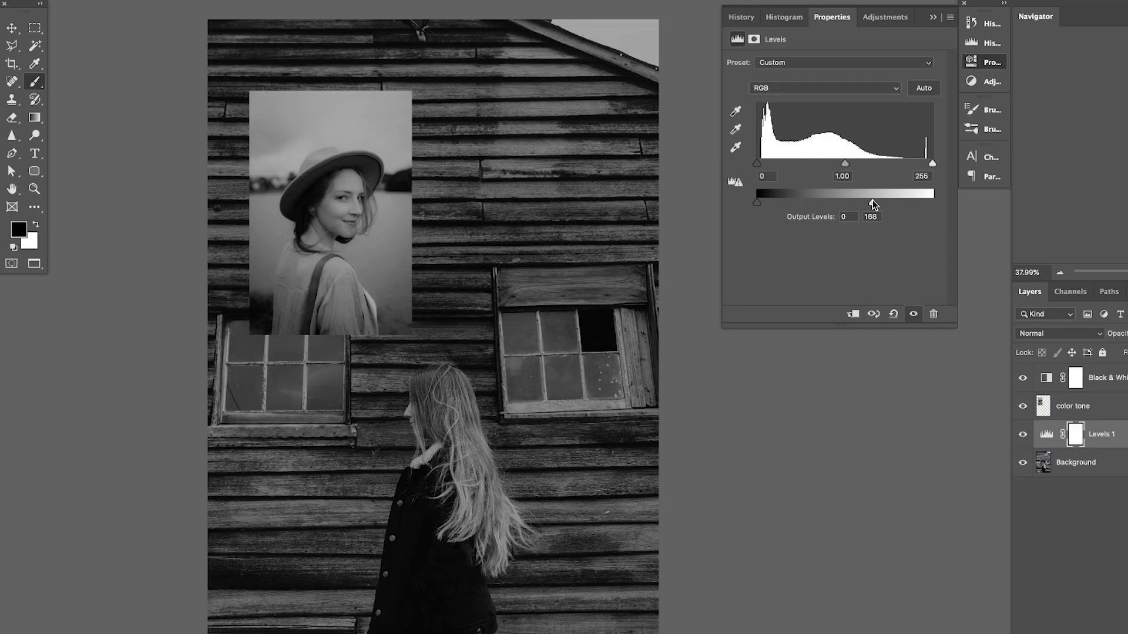
- Raise the Levels adjustment's RGB midtones to 1.40 and toggle its visibility to compare the tones
{"action": "left_click_drag", "start_coordinate": [844, 167], "coordinate": [830, 169]}
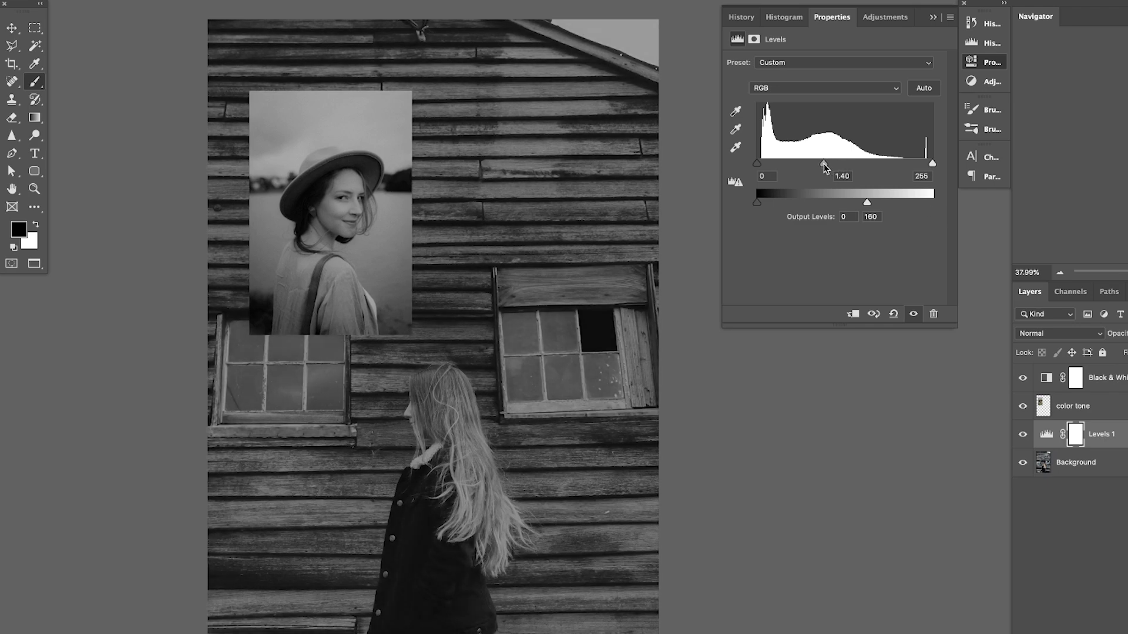
{"action": "left_click", "coordinate": [1022, 434]}
{"action": "left_click", "coordinate": [1022, 434]}
- Lower the output white levels of the individual color channels in the Levels adjustment, with Red at 164 and Blue at 161
{"action": "left_click", "coordinate": [782, 87]}
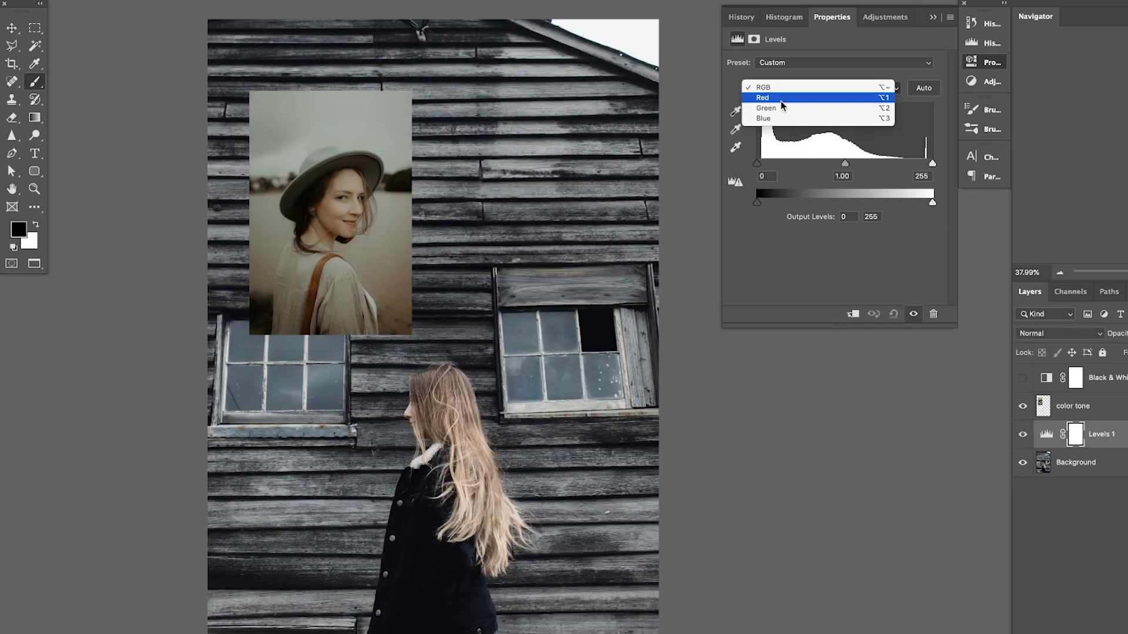
{"action": "left_click", "coordinate": [781, 100]}
{"action": "mouse_move", "coordinate": [932, 202]}
{"action": "left_mouse_down"}
{"action": "mouse_move", "coordinate": [873, 202]}
{"action": "mouse_move", "coordinate": [918, 202]}
{"action": "left_mouse_up"}
{"action": "left_click", "coordinate": [809, 88]}
{"action": "left_click", "coordinate": [820, 98]}
{"action": "left_click", "coordinate": [833, 88]}
{"action": "left_click", "coordinate": [832, 99]}
{"action": "left_click_drag", "start_coordinate": [918, 202], "coordinate": [880, 202]}
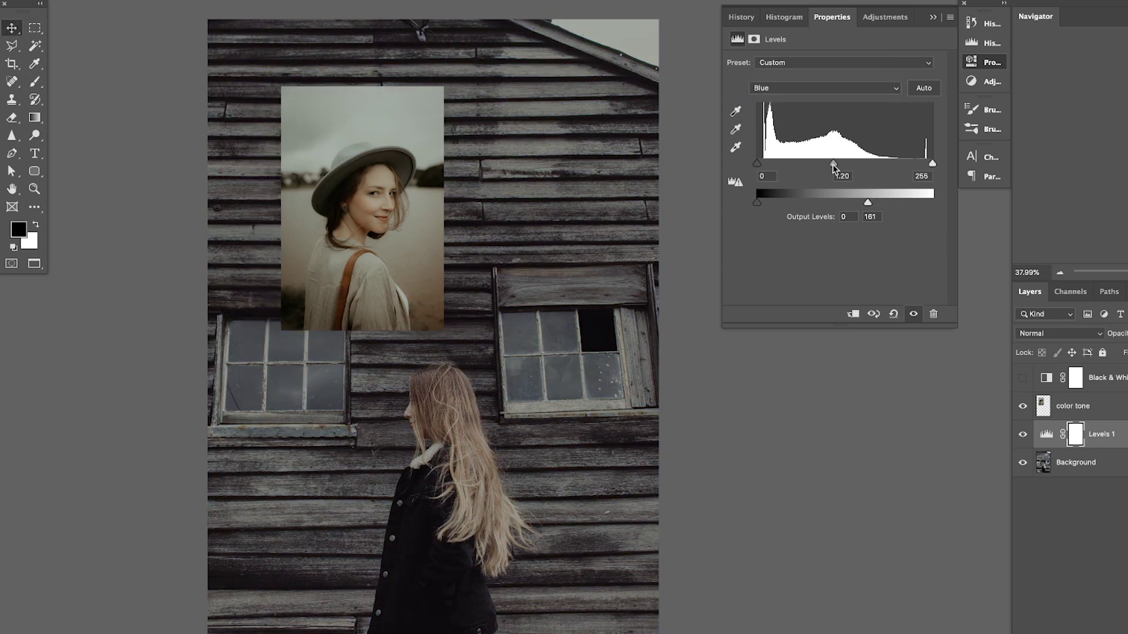
- Set the Red channel's midtones to 1.64 in the Levels adjustment and switch to the Blue channel
{"action": "left_click", "coordinate": [822, 88]}
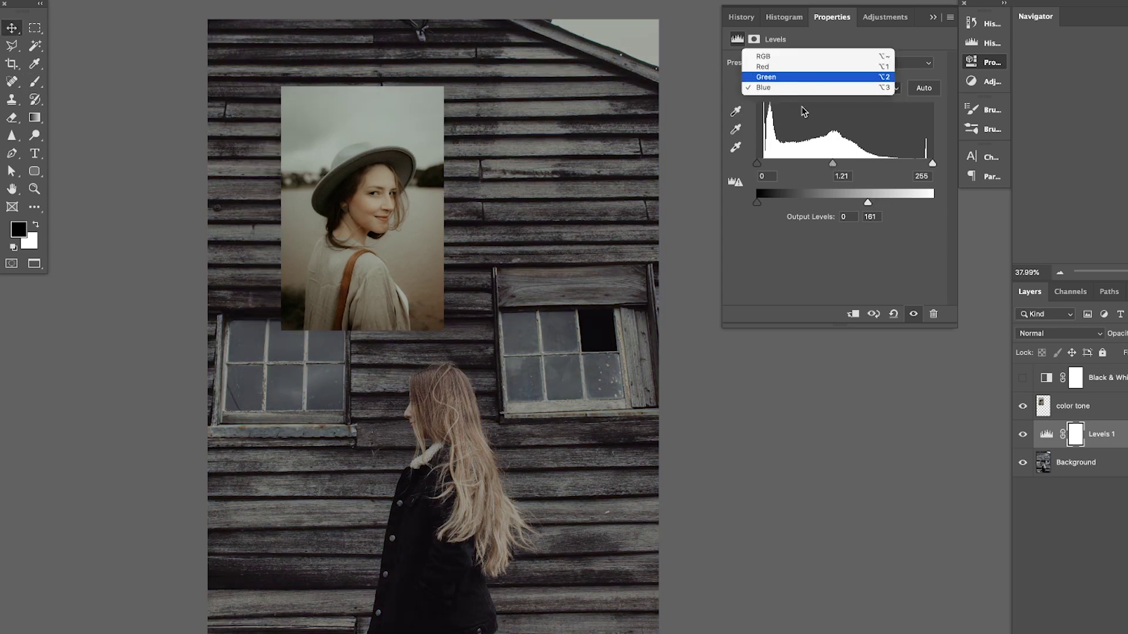
{"action": "left_click", "coordinate": [817, 78]}
{"action": "left_click", "coordinate": [814, 87]}
{"action": "left_click", "coordinate": [812, 77]}
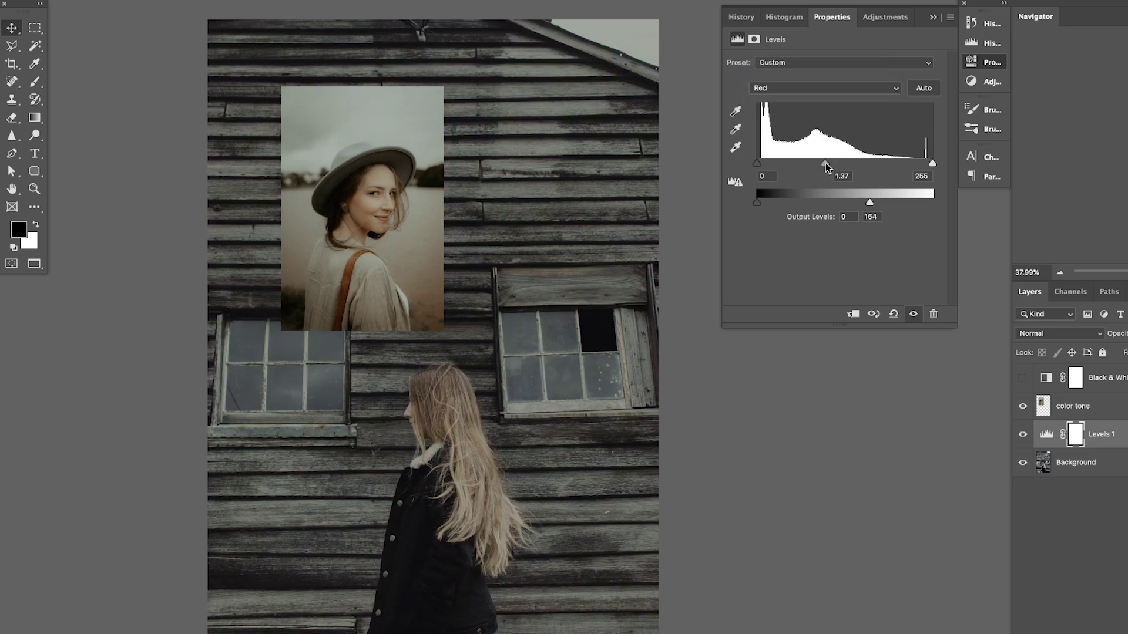
{"action": "left_click", "coordinate": [811, 88]}
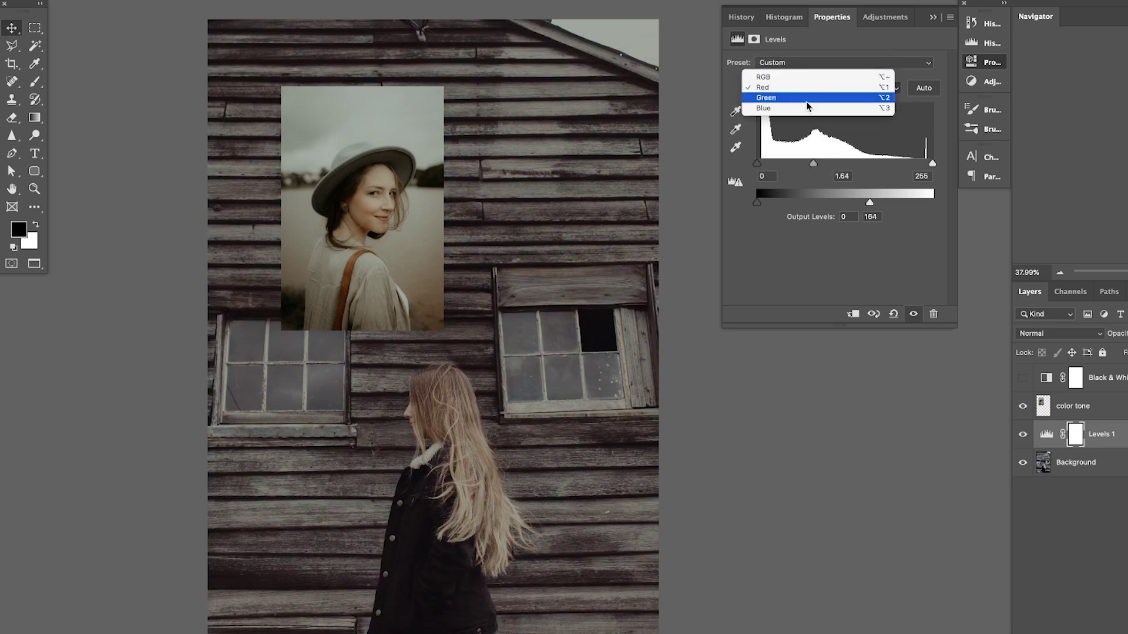
{"action": "left_click", "coordinate": [806, 108]}
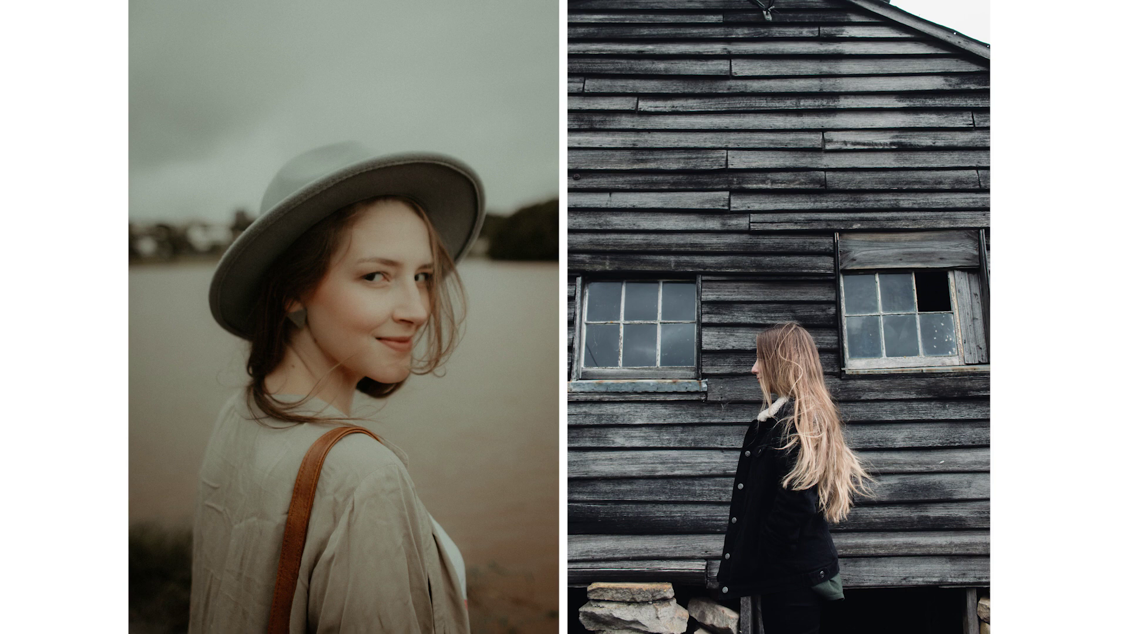